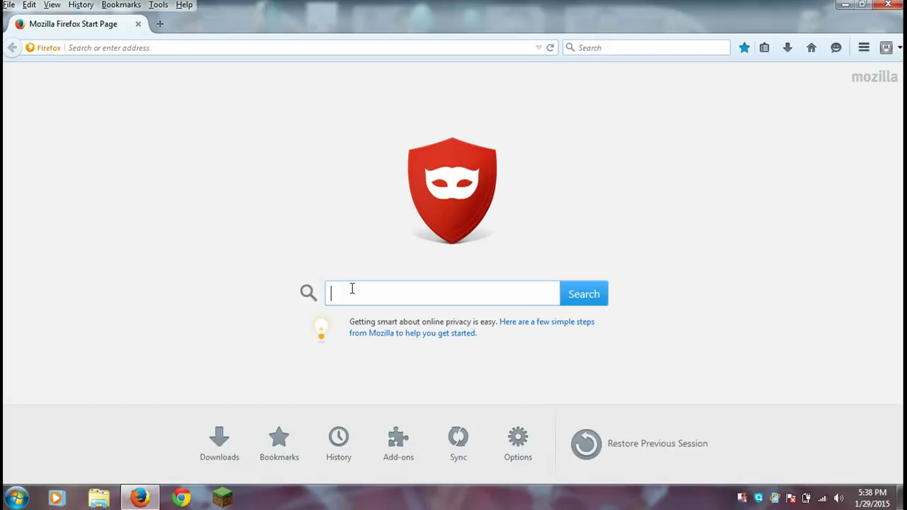
Search for 'cool tennis wallpapers' from the Firefox start page search box
{"action": "type", "text": "enn"}
{"action": "key", "text": "BackSpace"}
{"action": "key", "text": "BackSpace"}
{"action": "key", "text": "BackSpace"}
{"action": "key", "text": "BackSpace"}
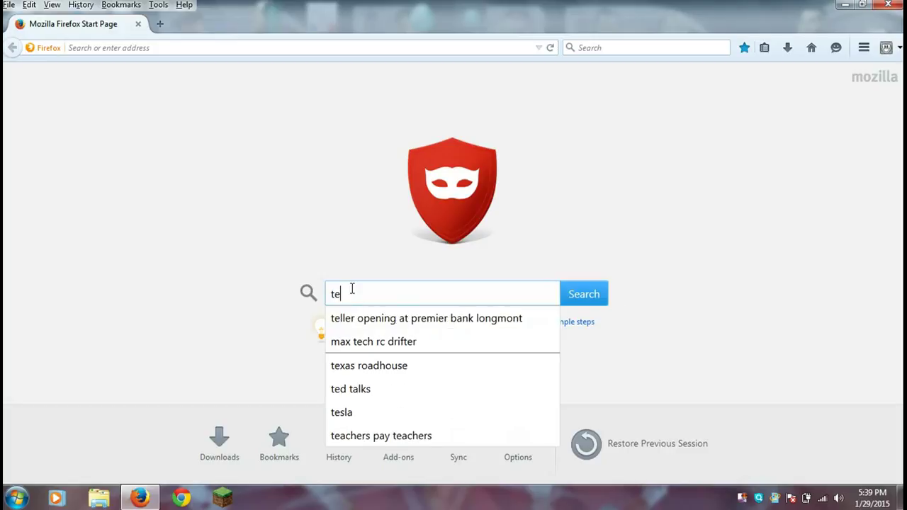
{"action": "type", "text": "doole"}
{"action": "key", "text": "BackSpace"}
{"action": "type", "text": "tenni"}
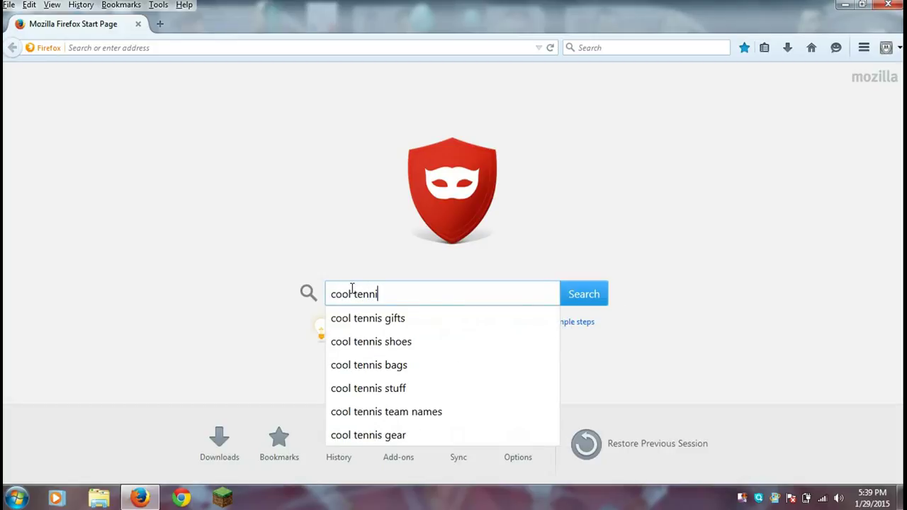
{"action": "type", "text": "s wallp"}
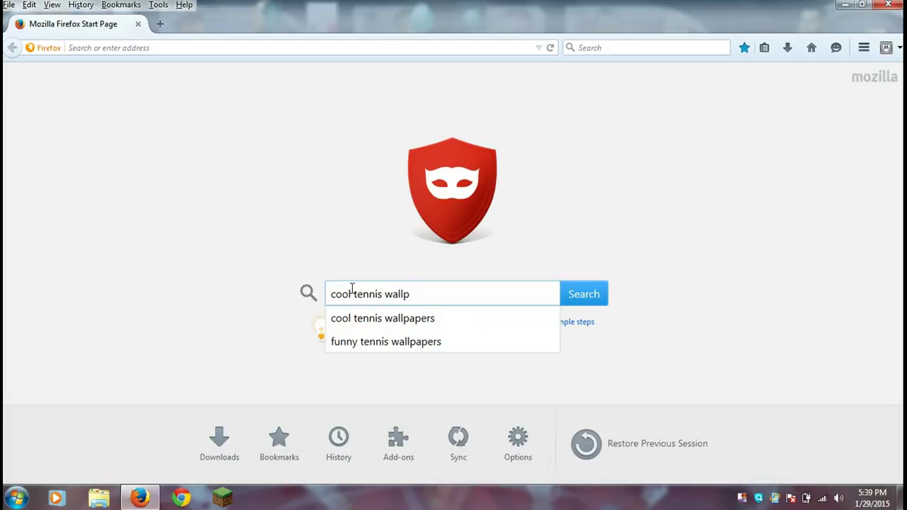
{"action": "left_click", "coordinate": [377, 319]}
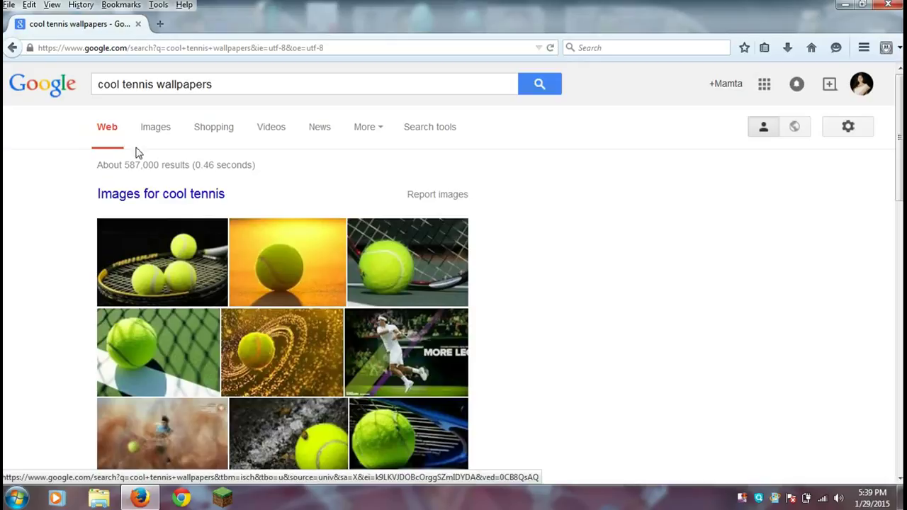
Switch to Images results for cool tennis wallpapers and scroll down the thumbnail grid
{"action": "left_click", "coordinate": [158, 130]}
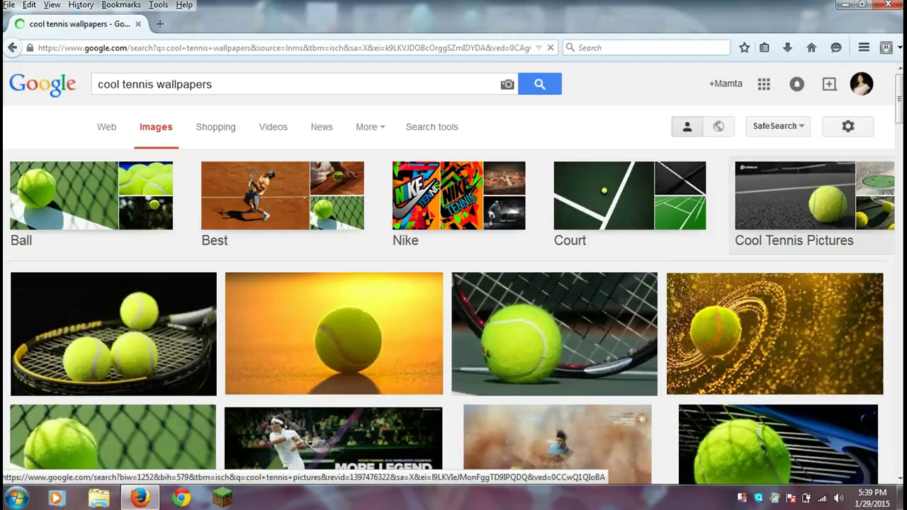
{"action": "scroll", "coordinate": [468, 157], "scroll_direction": "down", "scroll_amount": 2}
{"action": "scroll", "coordinate": [453, 274], "scroll_direction": "down", "scroll_amount": 9}
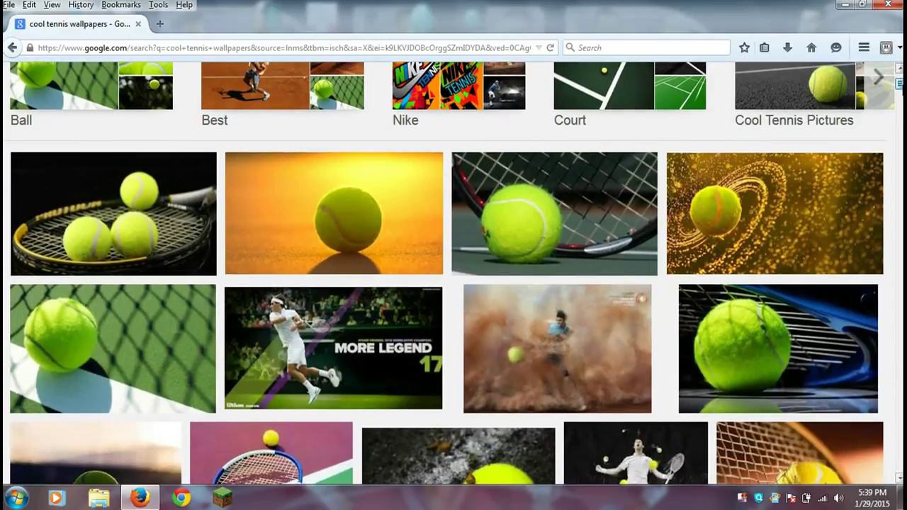
{"action": "scroll", "coordinate": [454, 274], "scroll_direction": "down", "scroll_amount": 3}
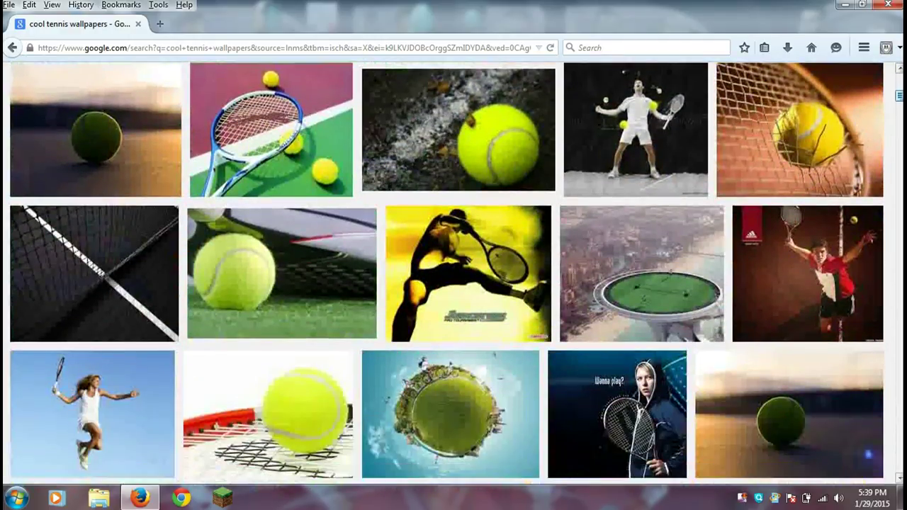
{"action": "scroll", "coordinate": [453, 274], "scroll_direction": "down", "scroll_amount": 2}
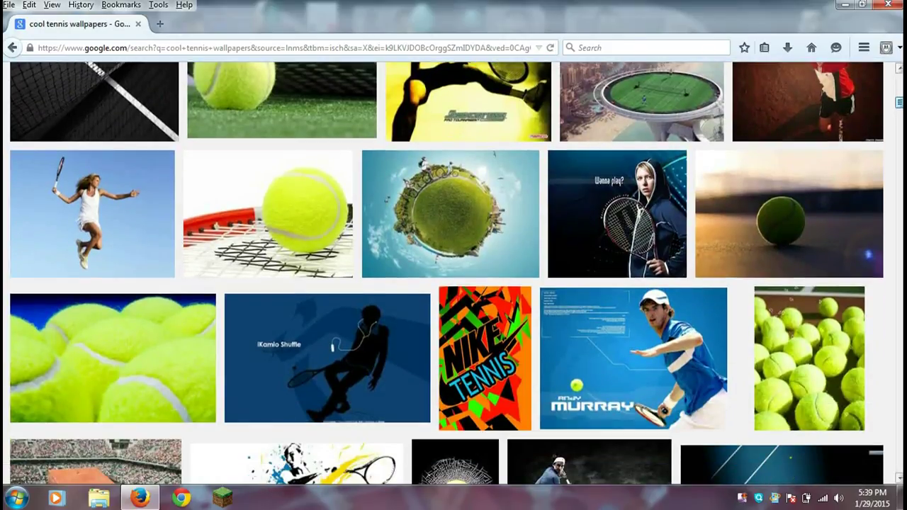
{"action": "scroll", "coordinate": [454, 275], "scroll_direction": "up", "scroll_amount": 10}
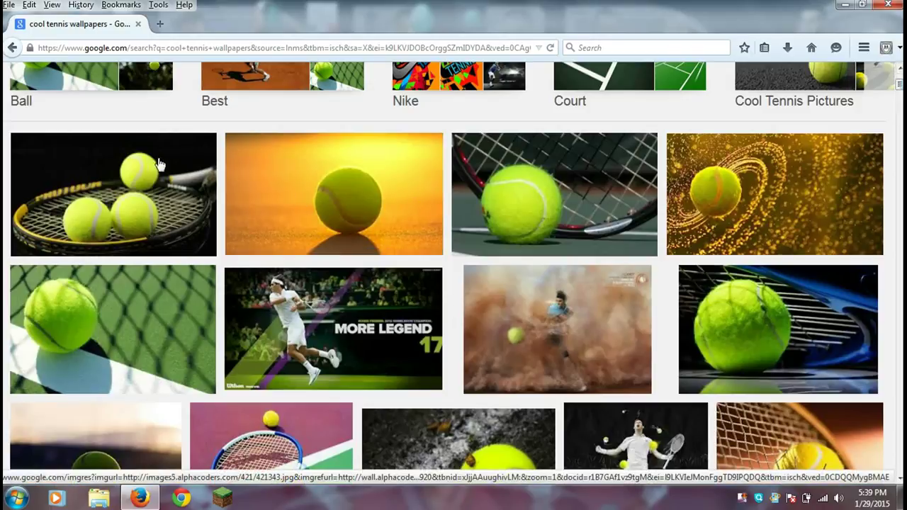
{"action": "scroll", "coordinate": [856, 153], "scroll_direction": "down", "scroll_amount": 4}
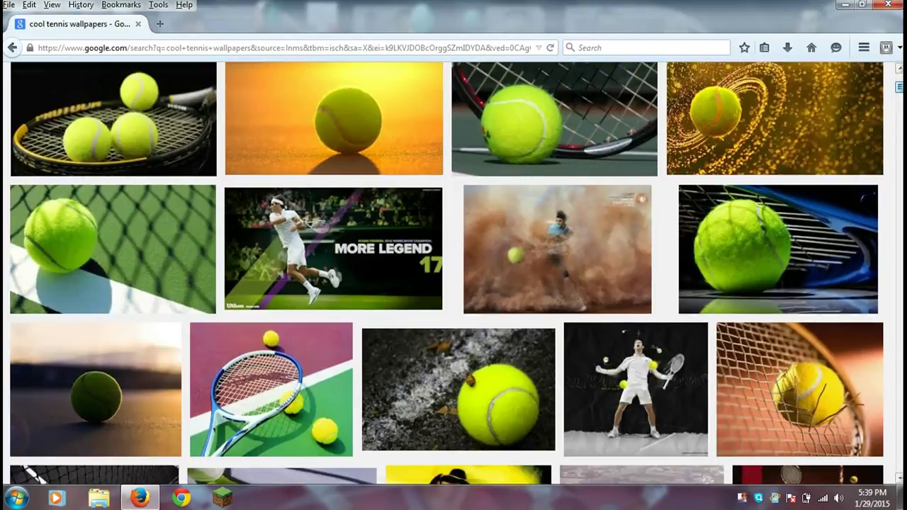
{"action": "scroll", "coordinate": [454, 275], "scroll_direction": "down", "scroll_amount": 15}
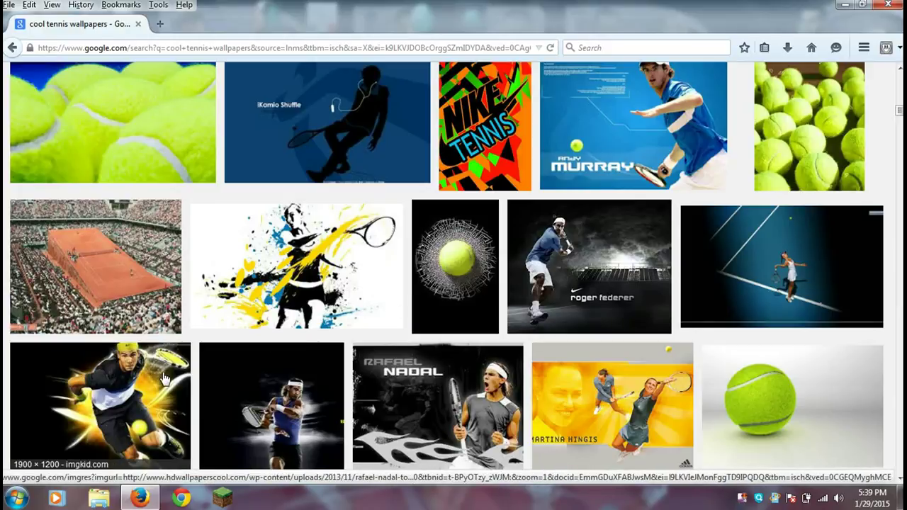
Choose Save Image As for the yellow-and-black tennis player wallpaper thumbnail
{"action": "right_click", "coordinate": [164, 380]}
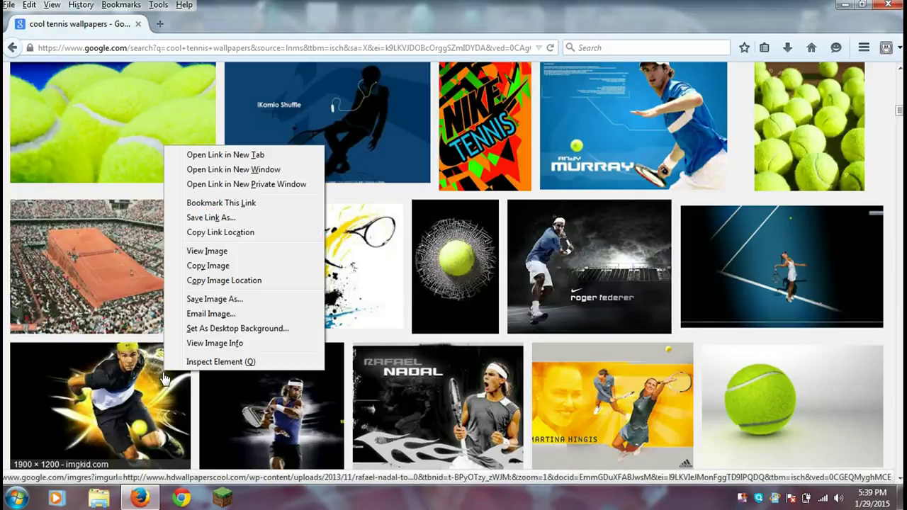
{"action": "left_click", "coordinate": [505, 248]}
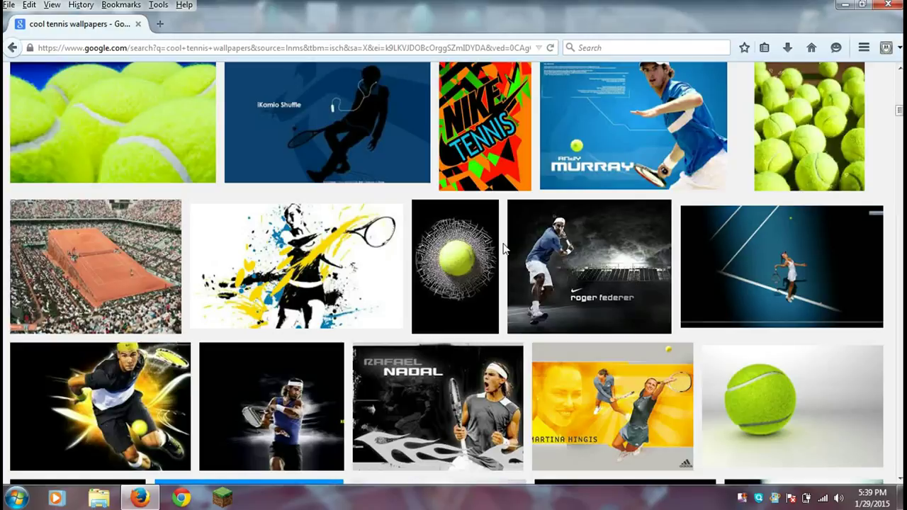
{"action": "right_click", "coordinate": [106, 401]}
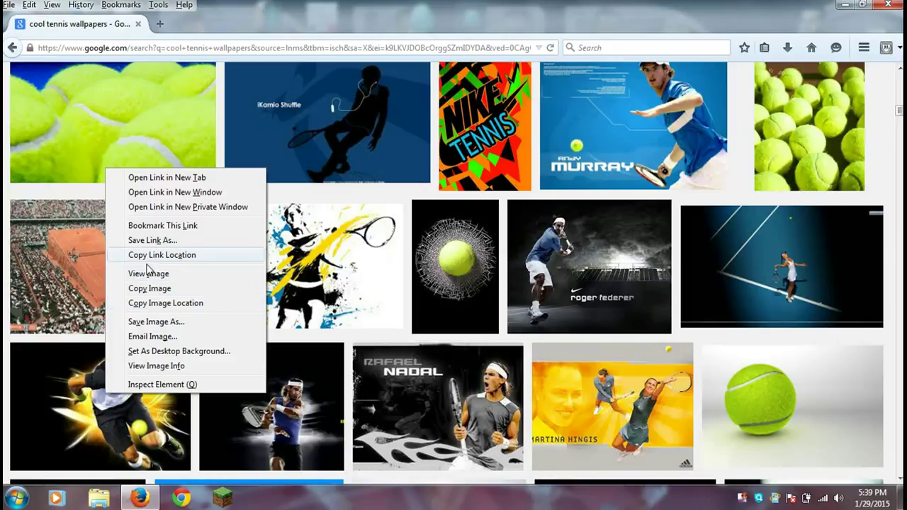
{"action": "left_click", "coordinate": [156, 322]}
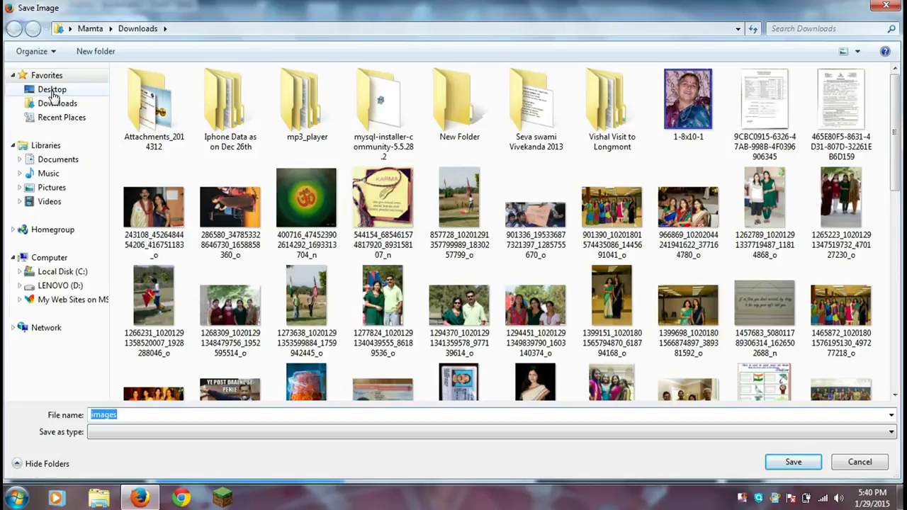
Target the Desktop and name the file 'Cool tennis wallpaper, rafeal nadal'
{"action": "left_click", "coordinate": [52, 91]}
{"action": "left_click", "coordinate": [138, 417]}
{"action": "key", "text": "BackSpace"}
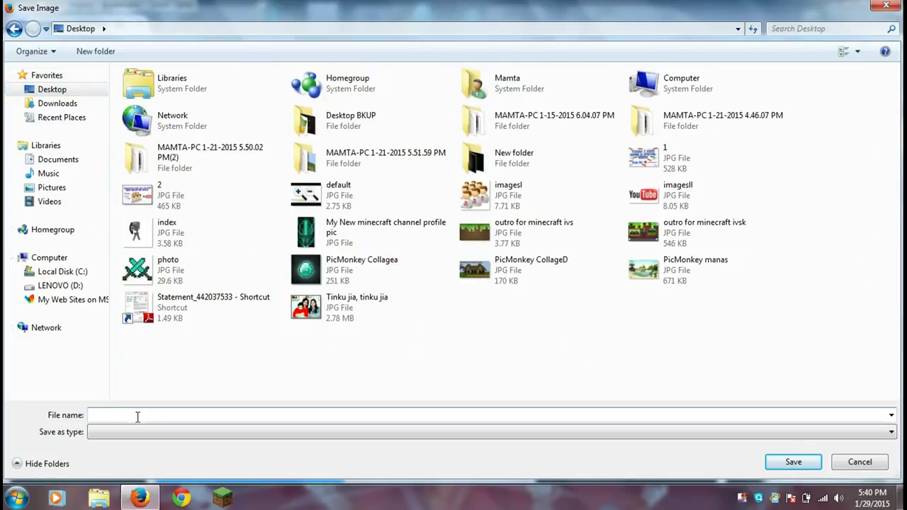
{"action": "type", "text": "Cool renn="}
{"action": "key", "text": "BackSpace"}
{"action": "key", "text": "BackSpace"}
{"action": "key", "text": "BackSpace"}
{"action": "type", "text": "tennis wallpa"}
{"action": "type", "text": "per, rafeal nadal"}
Save the tennis player wallpaper under its new name
{"action": "left_click", "coordinate": [799, 468]}
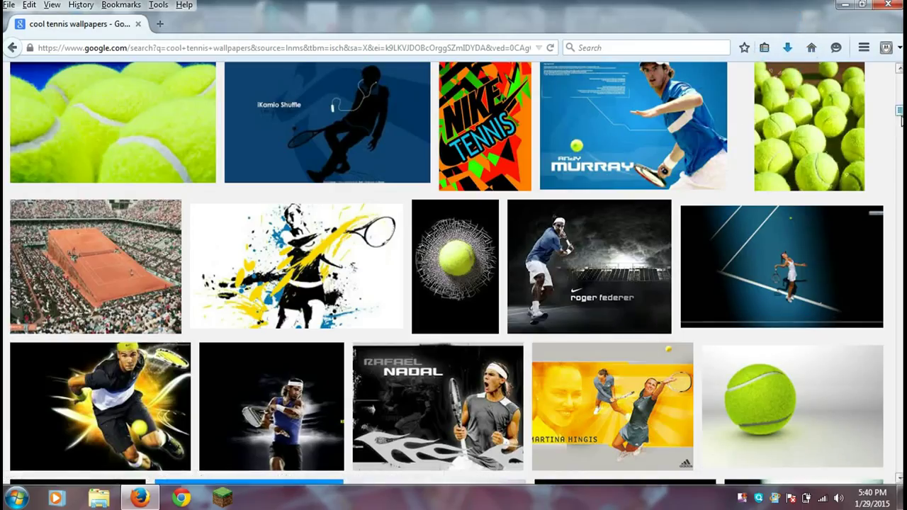
{"action": "left_click_drag", "start_coordinate": [901, 118], "coordinate": [901, 115]}
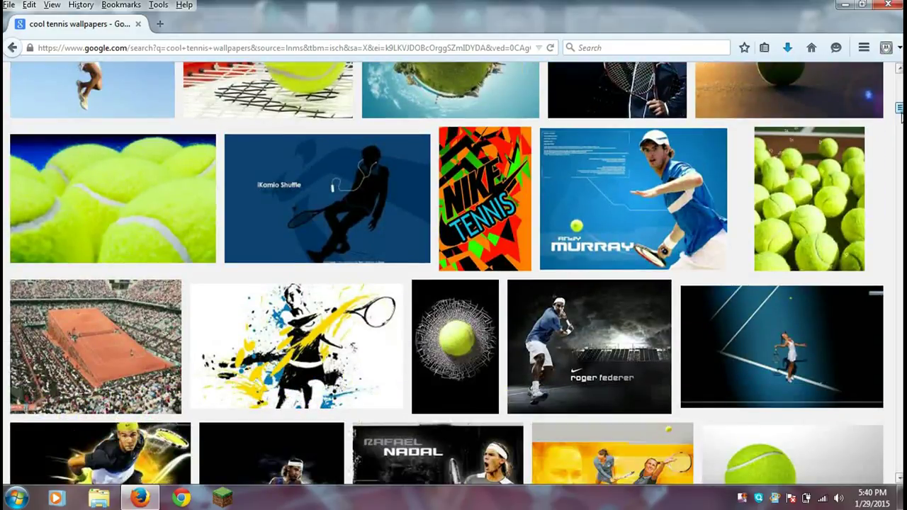
{"action": "mouse_move", "coordinate": [902, 118]}
{"action": "left_mouse_down"}
{"action": "mouse_move", "coordinate": [901, 126]}
{"action": "mouse_move", "coordinate": [901, 115]}
{"action": "left_mouse_up"}
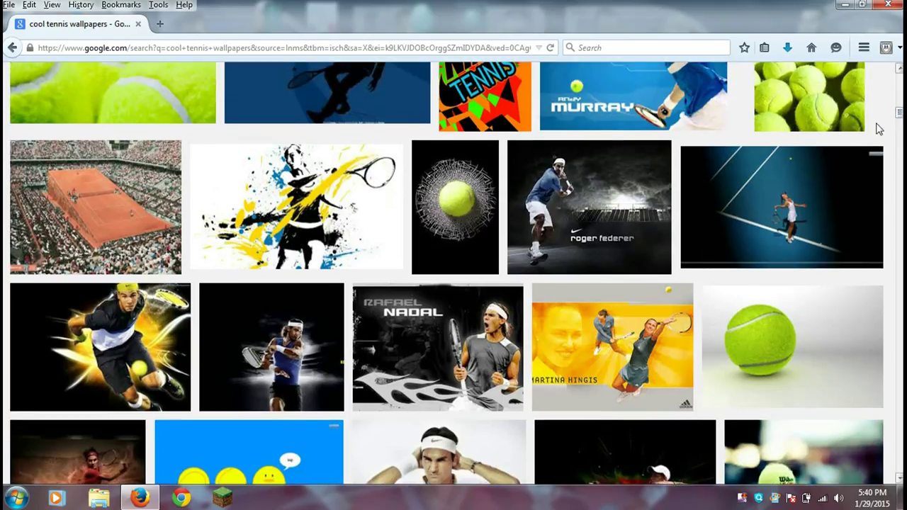
Save the shattered-glass tennis ball preview as 'cool wallpaper for tennis' and check it in Downloads
{"action": "left_click", "coordinate": [466, 218]}
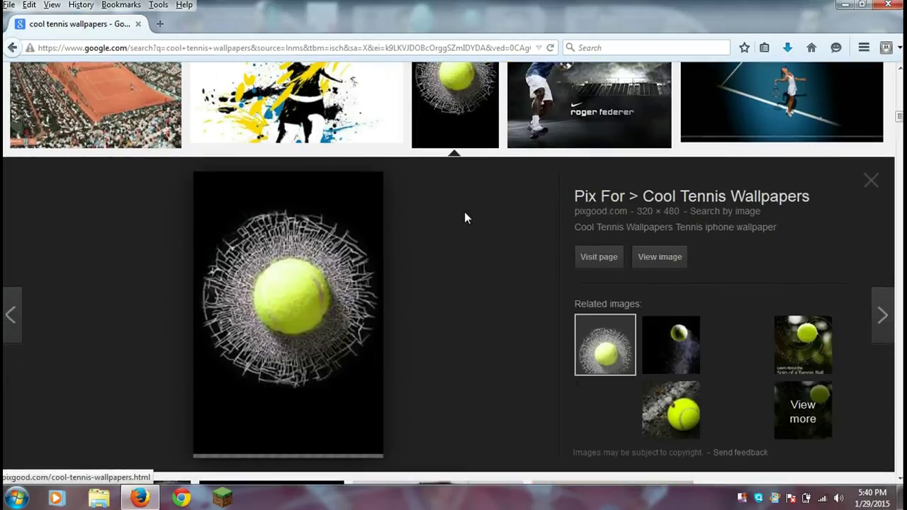
{"action": "right_click", "coordinate": [302, 261]}
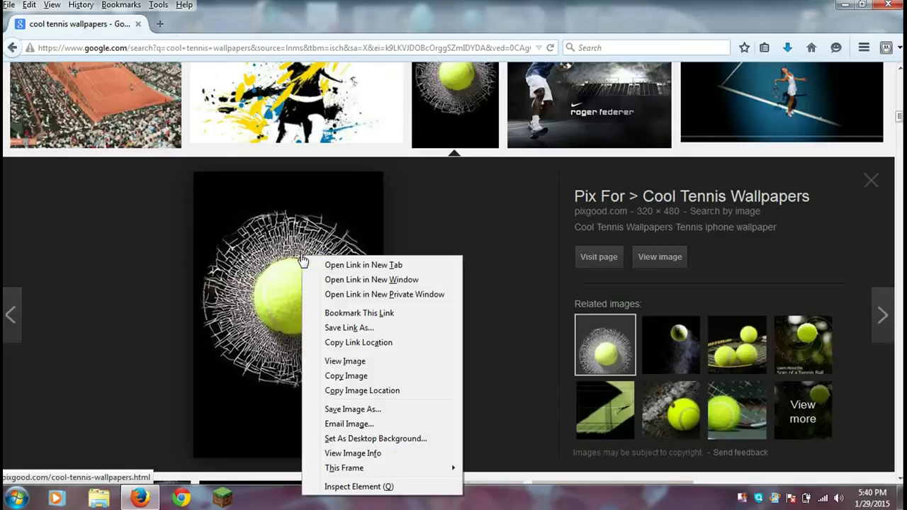
{"action": "left_click", "coordinate": [359, 410]}
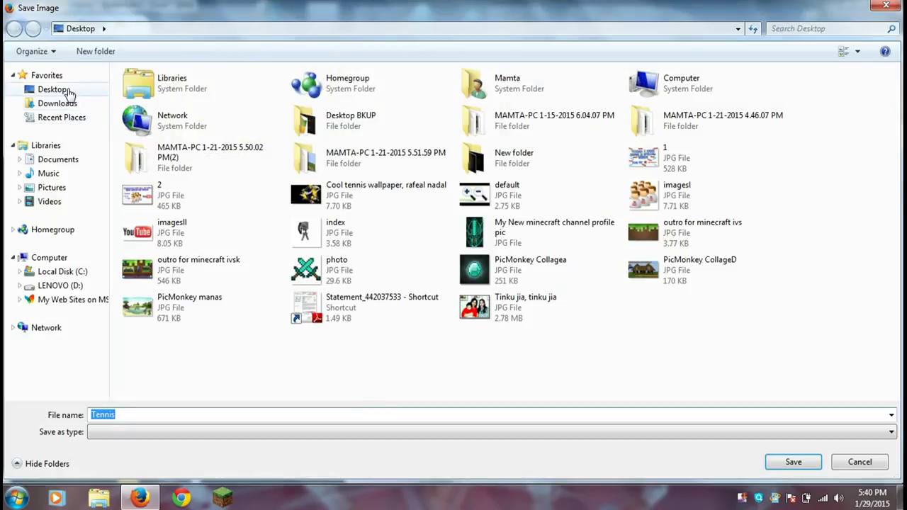
{"action": "type", "text": "Tennis"}
{"action": "left_click", "coordinate": [141, 417]}
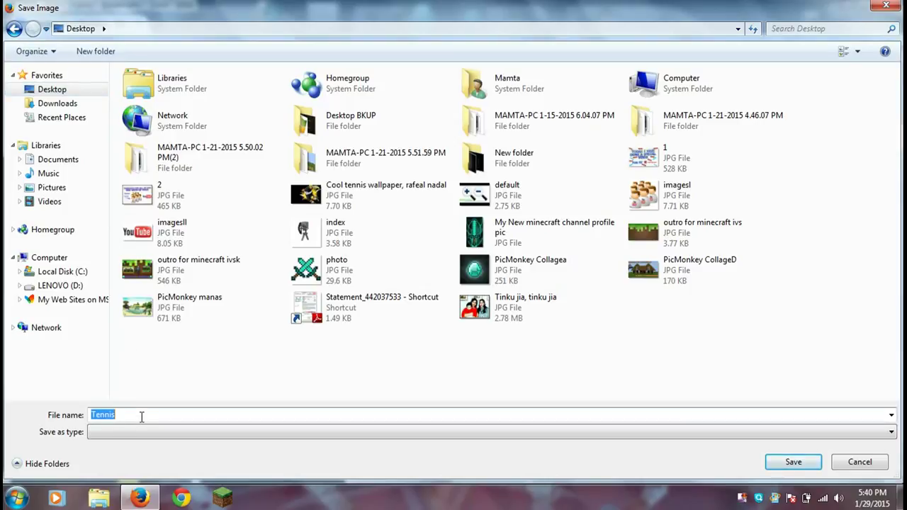
{"action": "key", "text": "BackSpace"}
{"action": "type", "text": "nd wallpaper for tennis"}
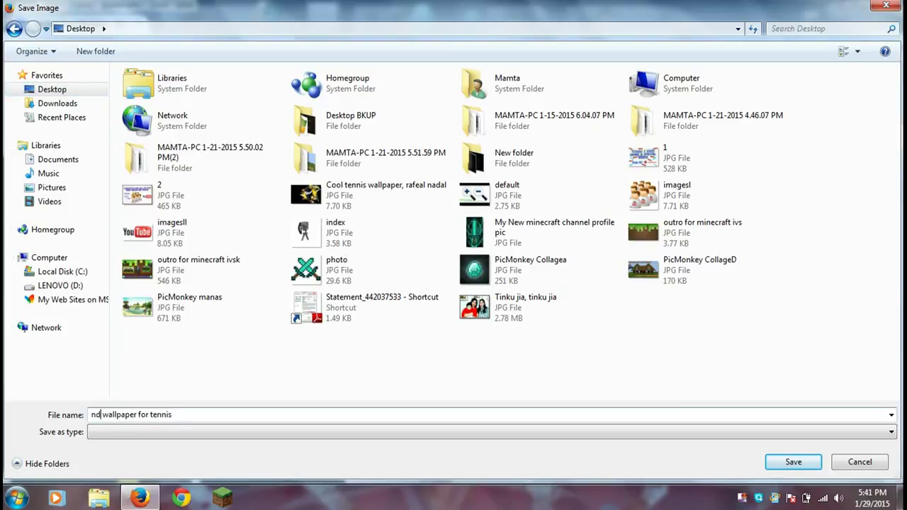
{"action": "key", "text": "BackSpace"}
{"action": "key", "text": "BackSpace"}
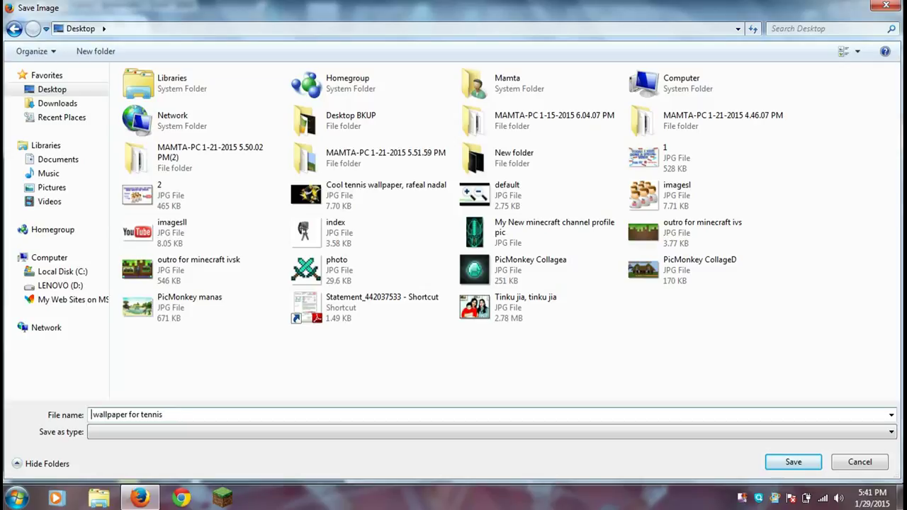
{"action": "type", "text": "cool"}
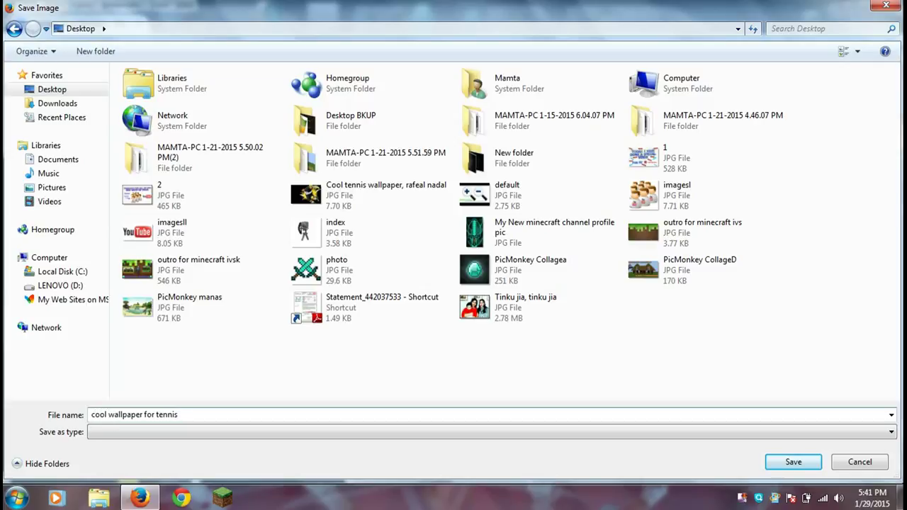
{"action": "left_click", "coordinate": [792, 464]}
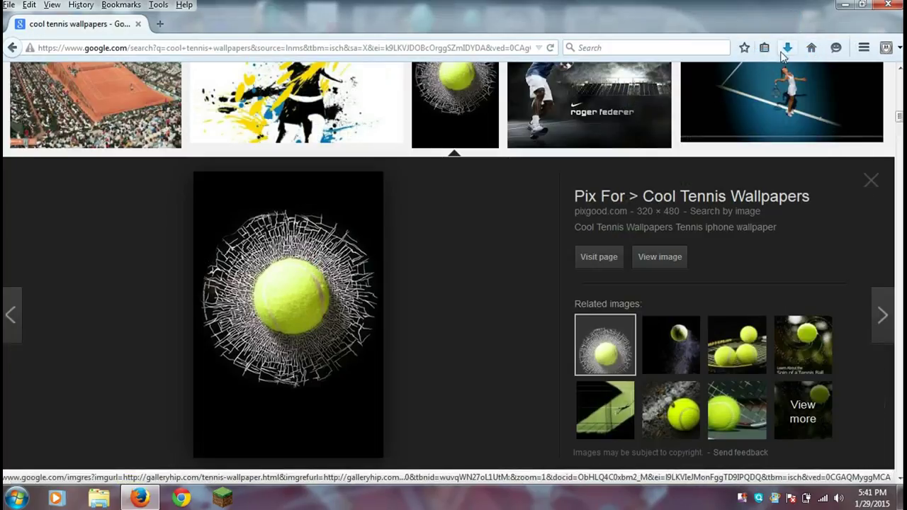
{"action": "left_click", "coordinate": [787, 48]}
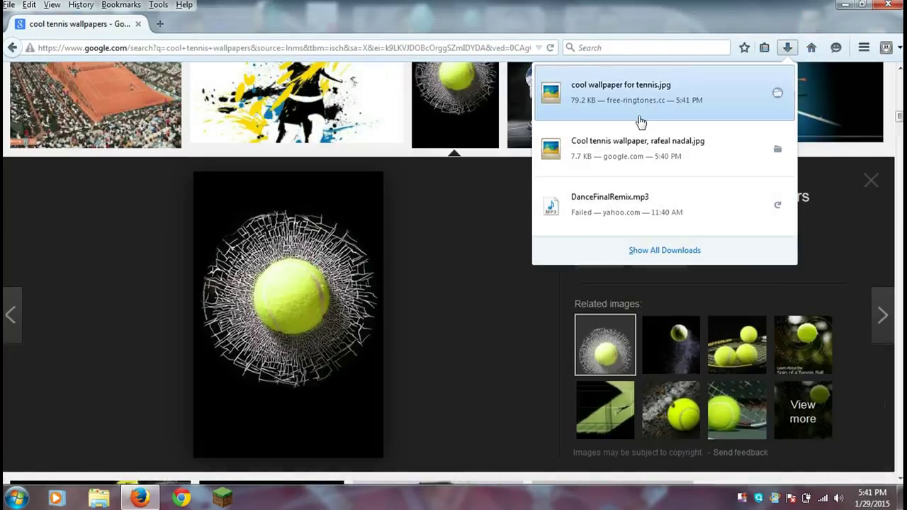
{"action": "left_click", "coordinate": [845, 5]}
Refresh the desktop, view both saved tennis wallpapers in Picasa Photo Viewer, then close it
{"action": "right_click", "coordinate": [695, 110]}
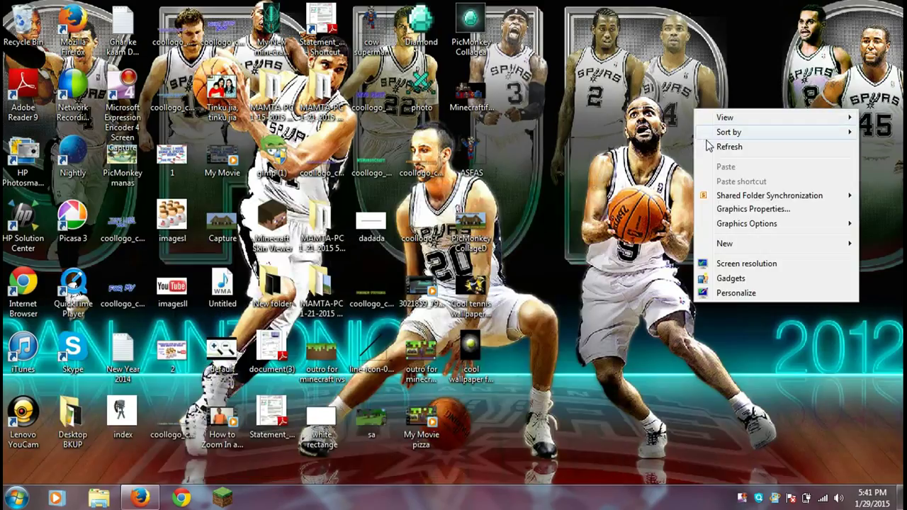
{"action": "left_click", "coordinate": [709, 147]}
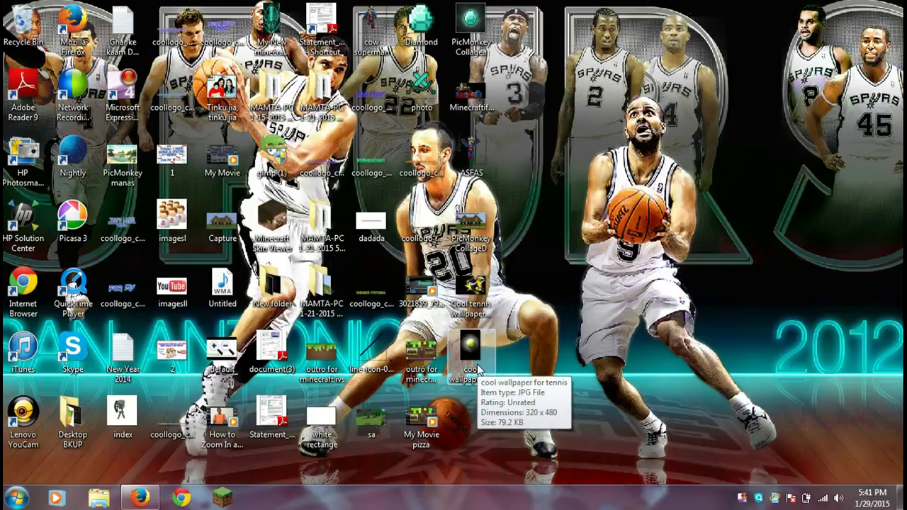
{"action": "double_click", "coordinate": [478, 305]}
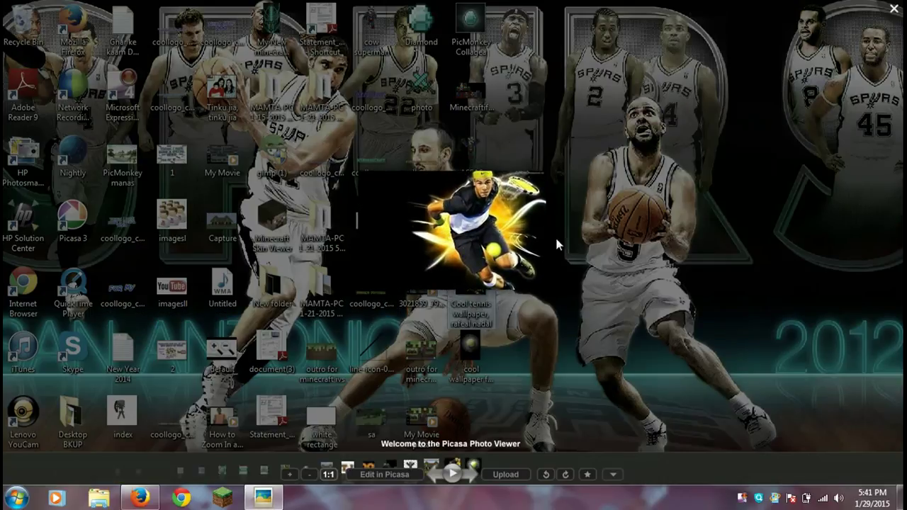
{"action": "left_click", "coordinate": [885, 10]}
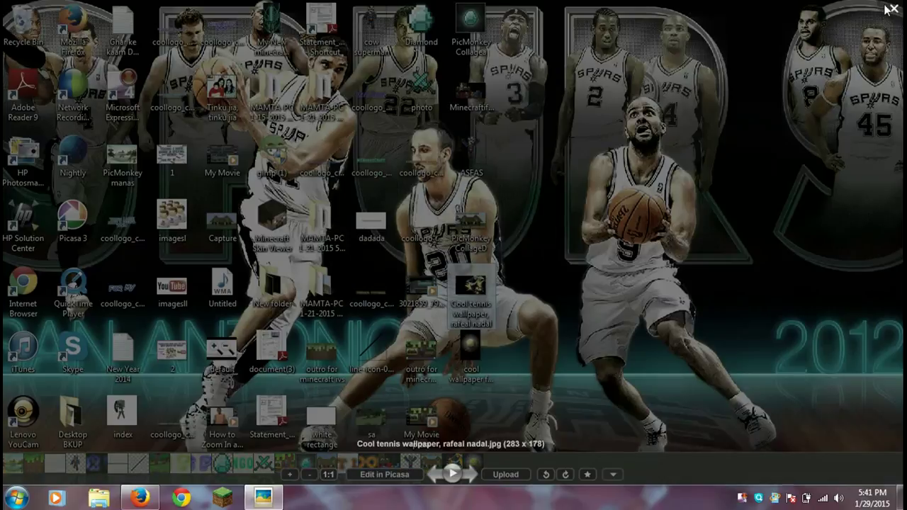
{"action": "double_click", "coordinate": [478, 347]}
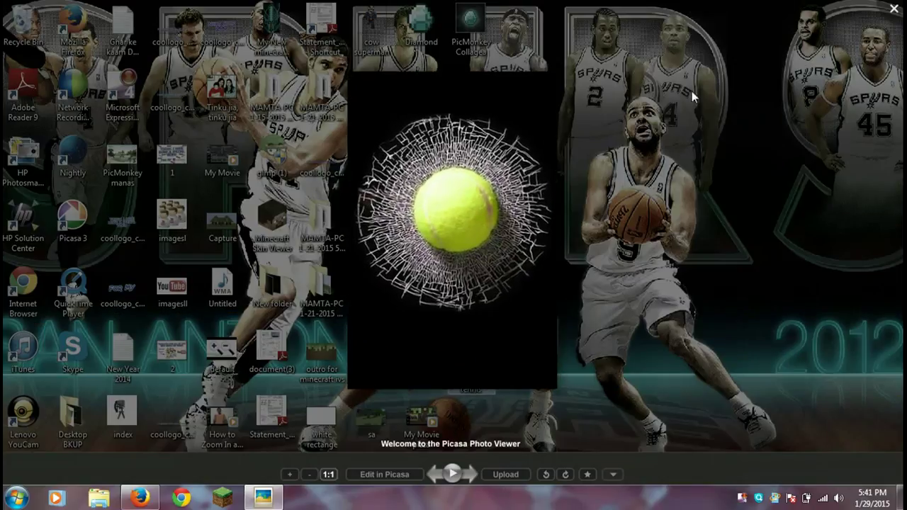
{"action": "left_click", "coordinate": [894, 10]}
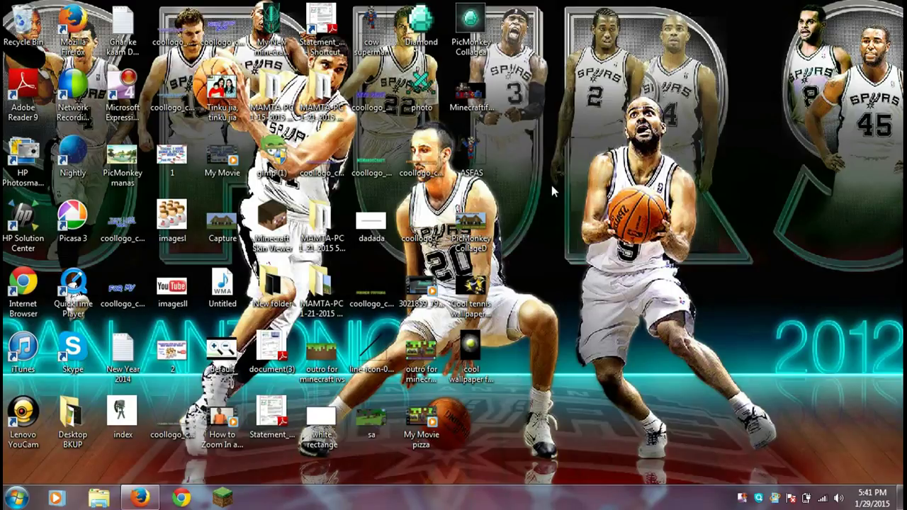
{"action": "left_click", "coordinate": [146, 496]}
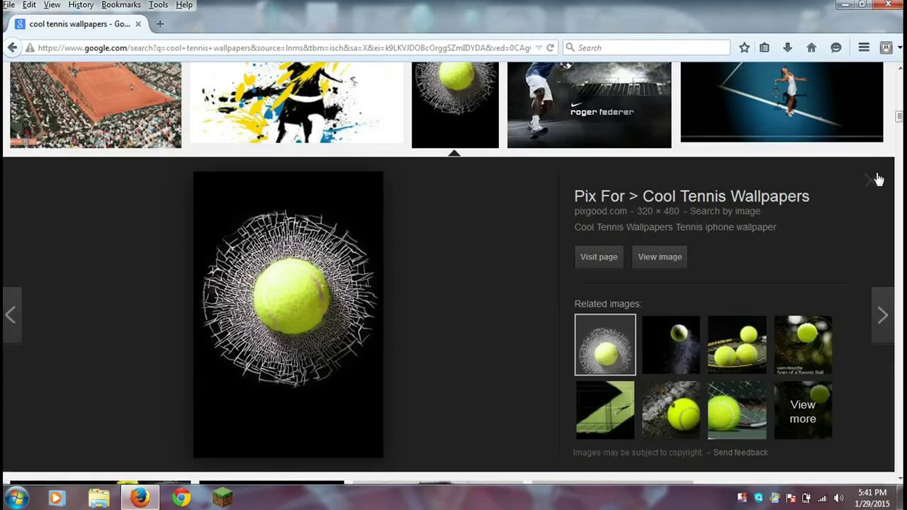
Close the tennis preview and search Google Images for 'basketball wallpapers hd'
{"action": "left_click", "coordinate": [875, 179]}
{"action": "scroll", "coordinate": [779, 212], "scroll_direction": "up", "scroll_amount": 10}
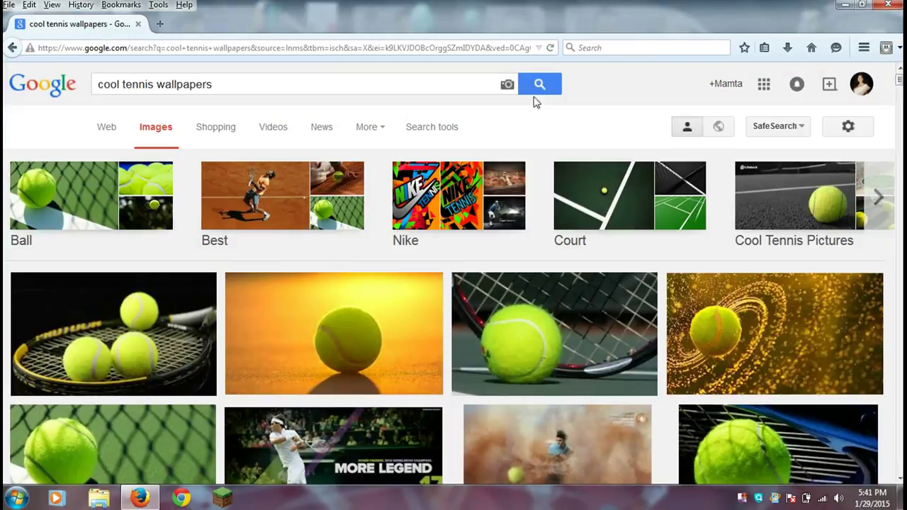
{"action": "left_click", "coordinate": [334, 90]}
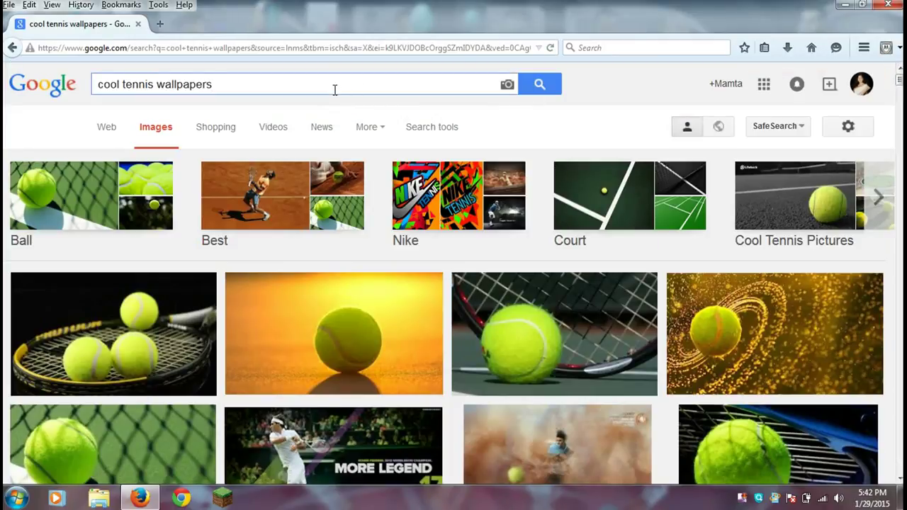
{"action": "key", "text": "BackSpace"}
{"action": "key", "text": "BackSpace"}
{"action": "key", "text": "BackSpace"}
{"action": "key", "text": "BackSpace"}
{"action": "key", "text": "BackSpace"}
{"action": "key", "text": "BackSpace"}
{"action": "key", "text": "BackSpace"}
{"action": "key", "text": "BackSpace"}
{"action": "key", "text": "BackSpace"}
{"action": "key", "text": "BackSpace"}
{"action": "key", "text": "BackSpace"}
{"action": "key", "text": "BackSpace"}
{"action": "key", "text": "BackSpace"}
{"action": "key", "text": "BackSpace"}
{"action": "key", "text": "BackSpace"}
{"action": "key", "text": "BackSpace"}
{"action": "key", "text": "BackSpace"}
{"action": "key", "text": "BackSpace"}
{"action": "key", "text": "BackSpace"}
{"action": "key", "text": "BackSpace"}
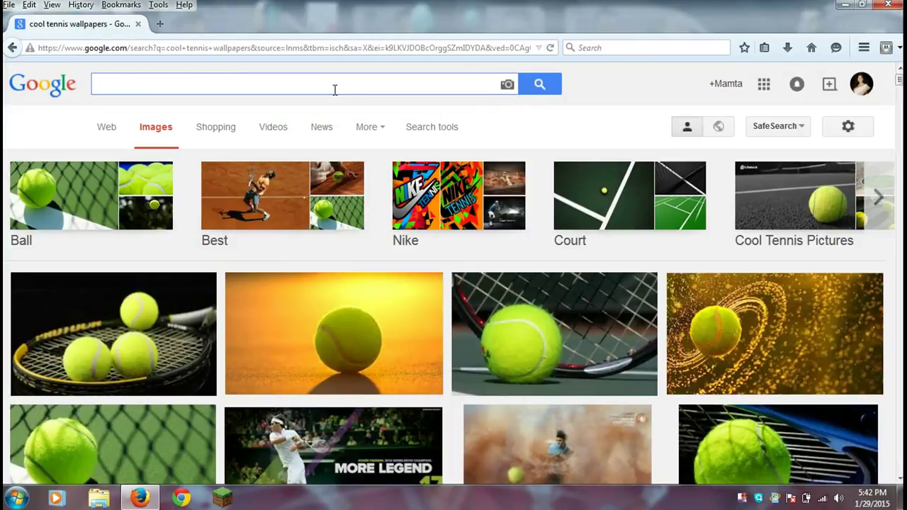
{"action": "type", "text": "basketba"}
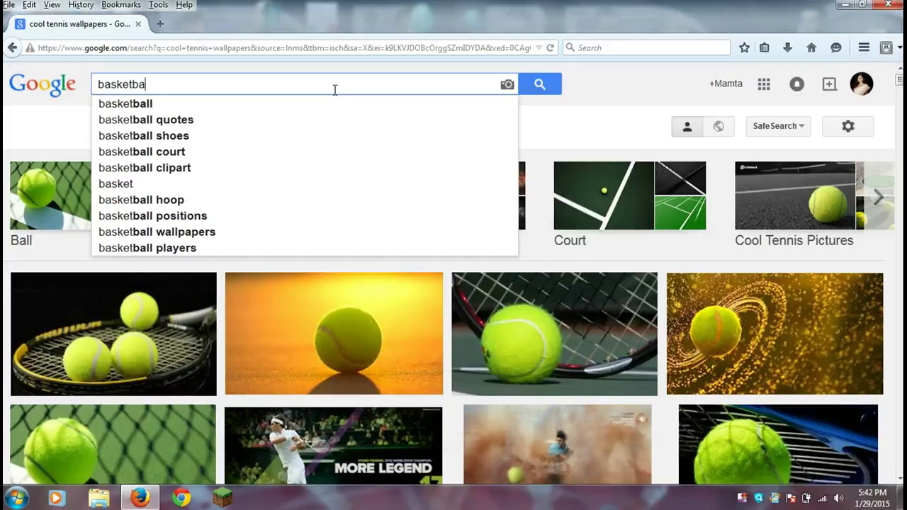
{"action": "type", "text": "ll wa"}
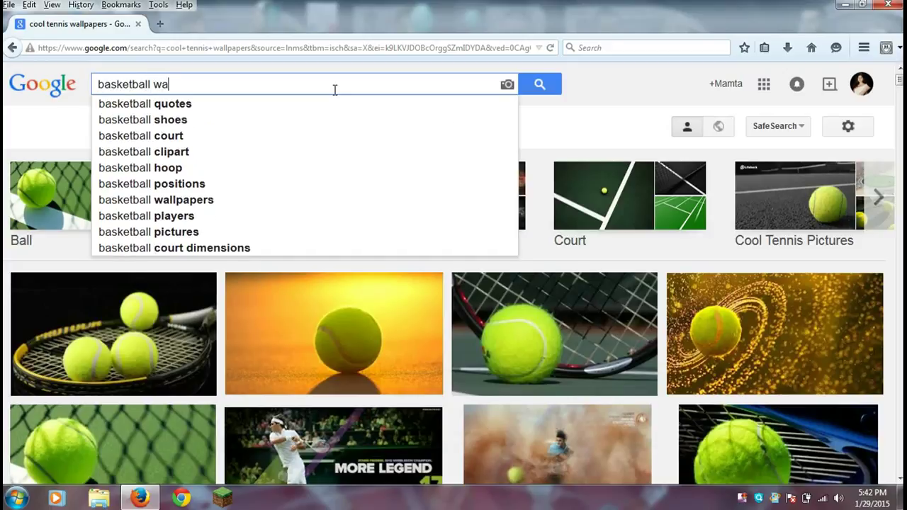
{"action": "type", "text": "llpapers hd"}
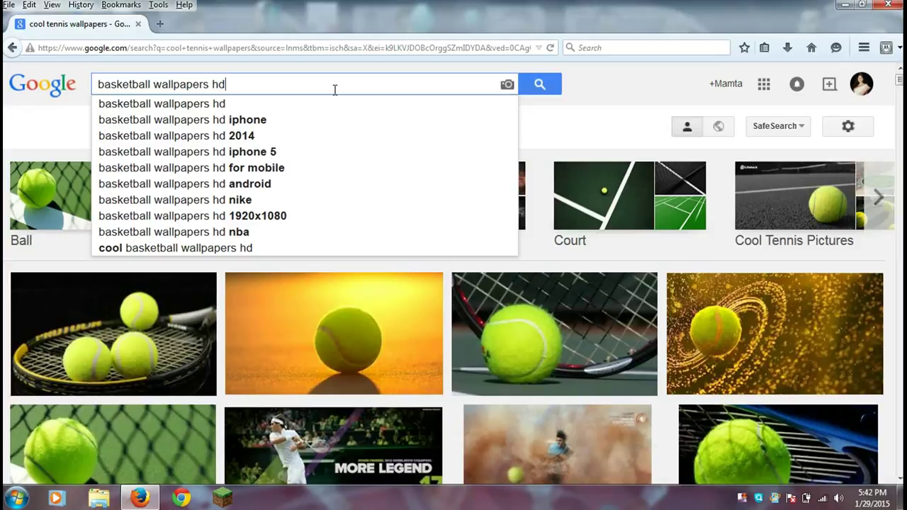
{"action": "key", "text": "Return"}
{"action": "key", "text": "Return"}
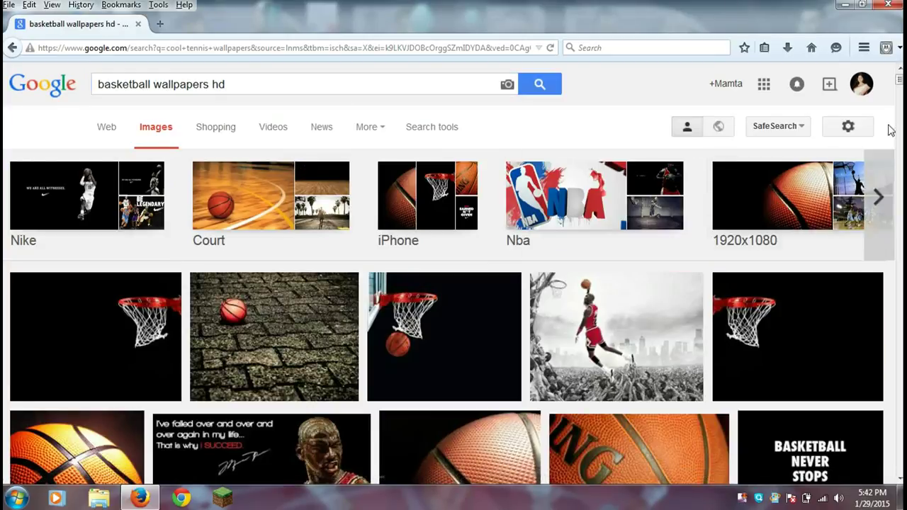
Browse the basketball results and open the 1440 × 900 dunking player wallpaper preview
{"action": "scroll", "coordinate": [898, 80], "scroll_direction": "down", "scroll_amount": 1}
{"action": "scroll", "coordinate": [899, 80], "scroll_direction": "down", "scroll_amount": 3}
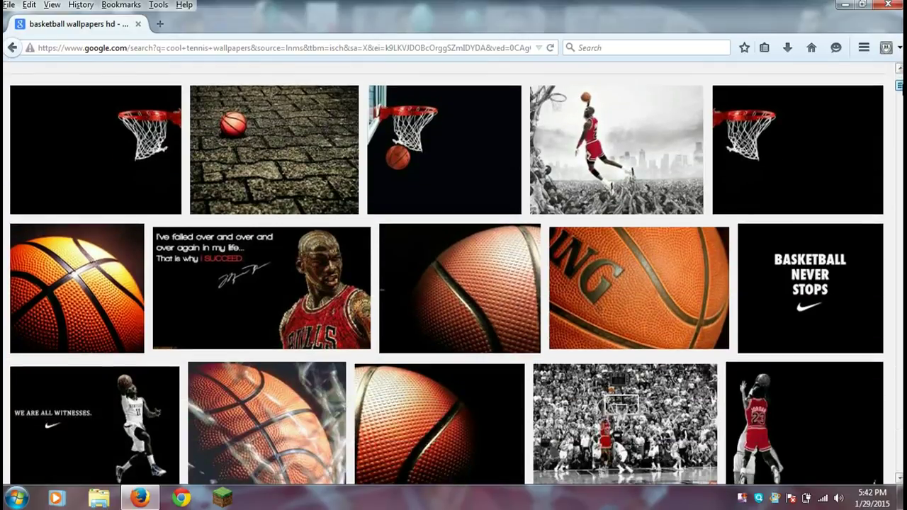
{"action": "scroll", "coordinate": [453, 273], "scroll_direction": "down", "scroll_amount": 5}
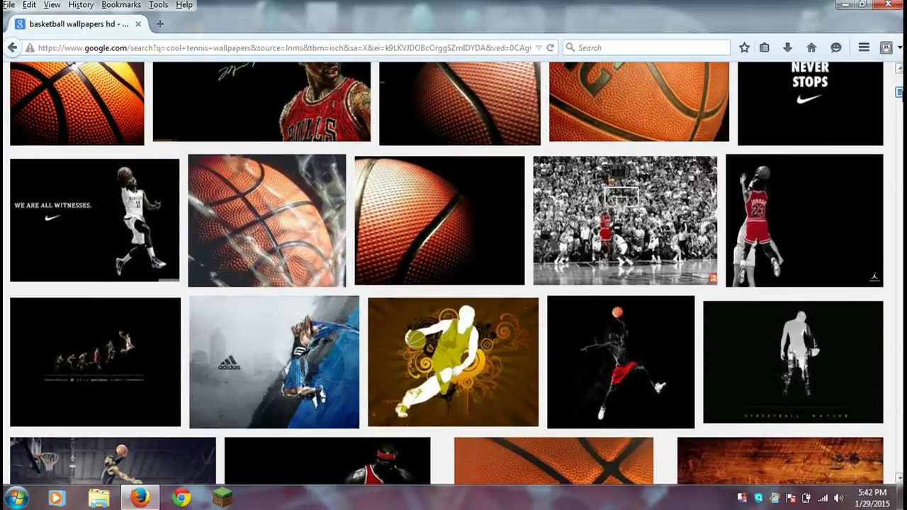
{"action": "scroll", "coordinate": [456, 272], "scroll_direction": "up", "scroll_amount": 1}
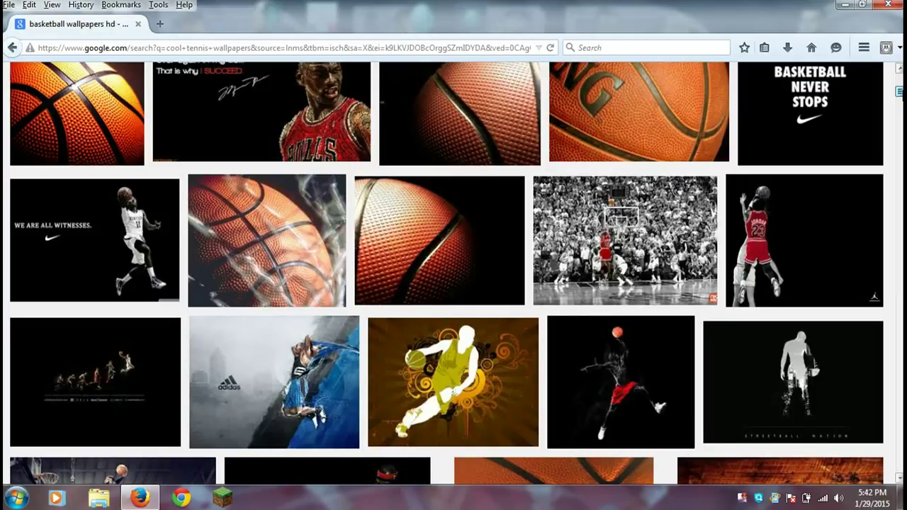
{"action": "scroll", "coordinate": [454, 273], "scroll_direction": "down", "scroll_amount": 4}
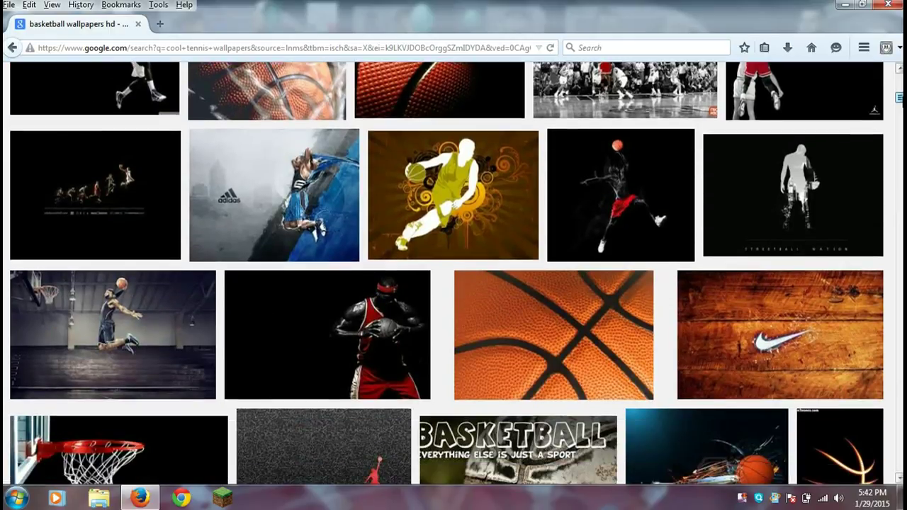
{"action": "scroll", "coordinate": [751, 269], "scroll_direction": "up", "scroll_amount": 10}
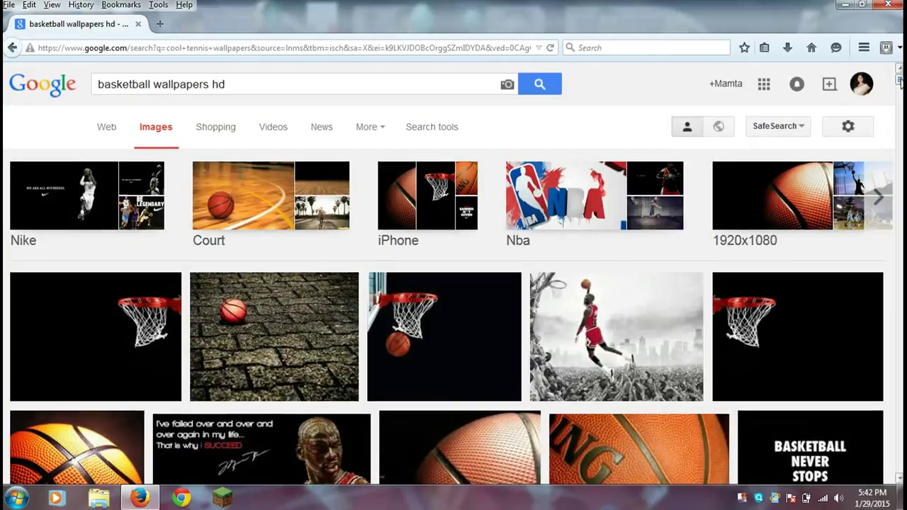
{"action": "left_click", "coordinate": [623, 313]}
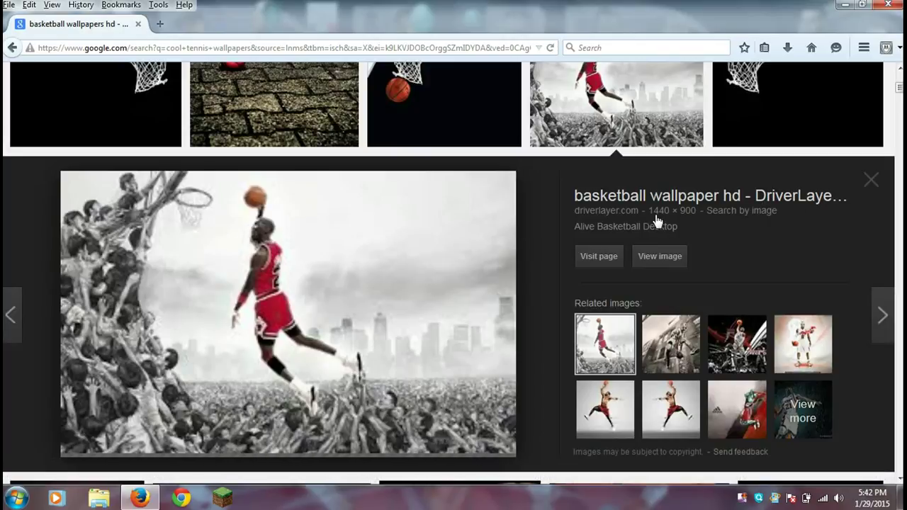
Close the dunking player preview and open the 1920 × 1200 hoop-and-ball wallpaper preview
{"action": "left_click", "coordinate": [869, 192]}
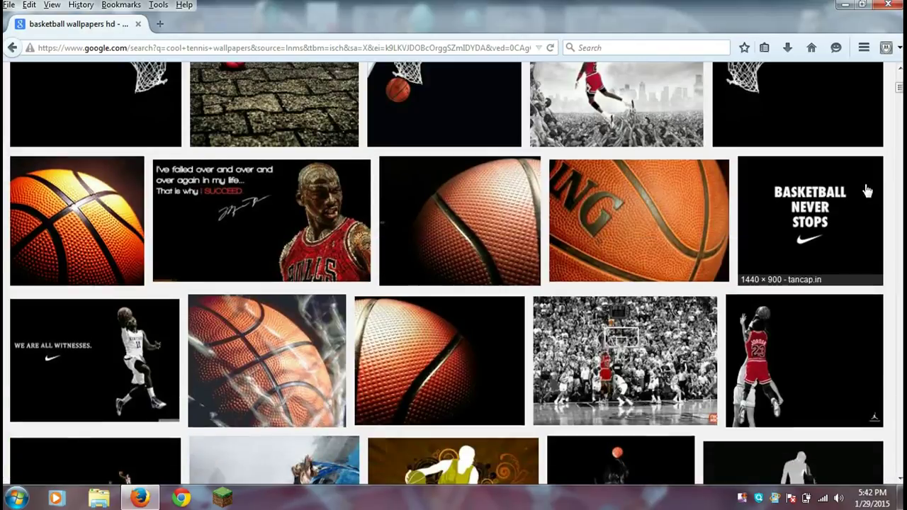
{"action": "left_click", "coordinate": [456, 105]}
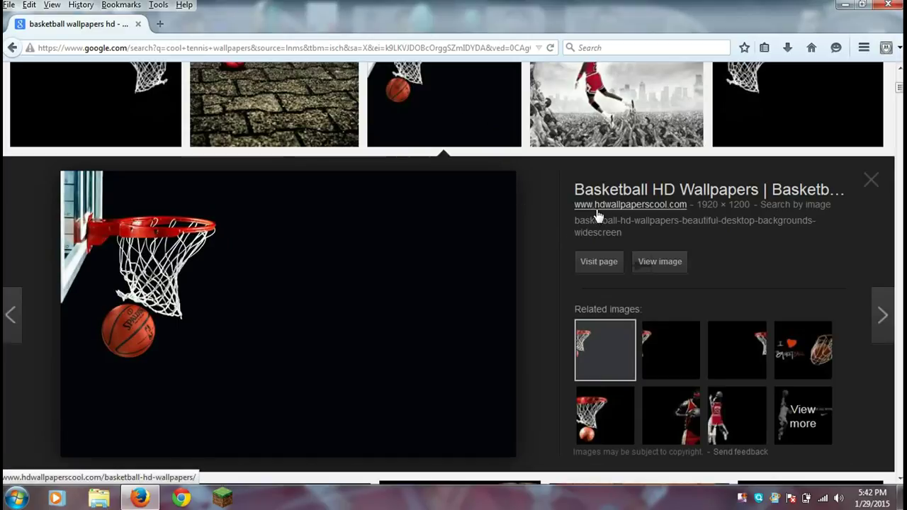
Open Set As Desktop Background for the hoop image and try Center, Tile, Stretch and Fill
{"action": "right_click", "coordinate": [252, 245]}
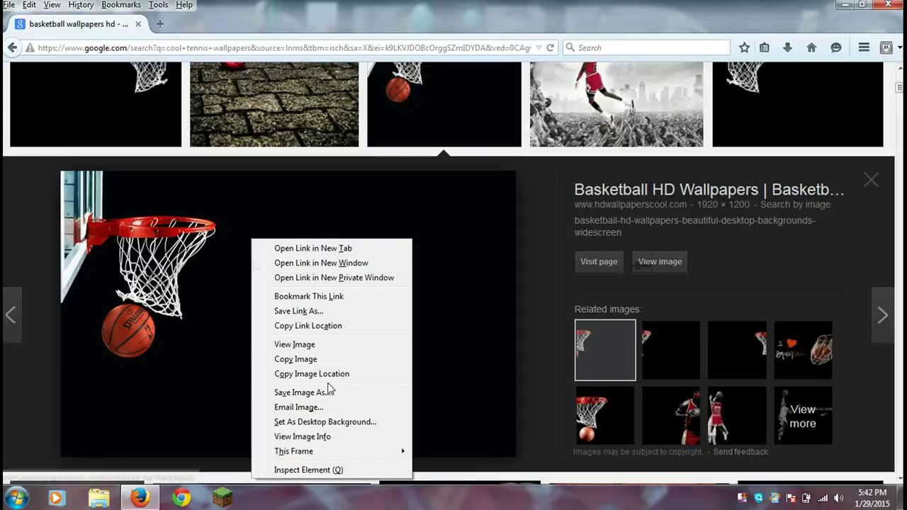
{"action": "left_click", "coordinate": [318, 423]}
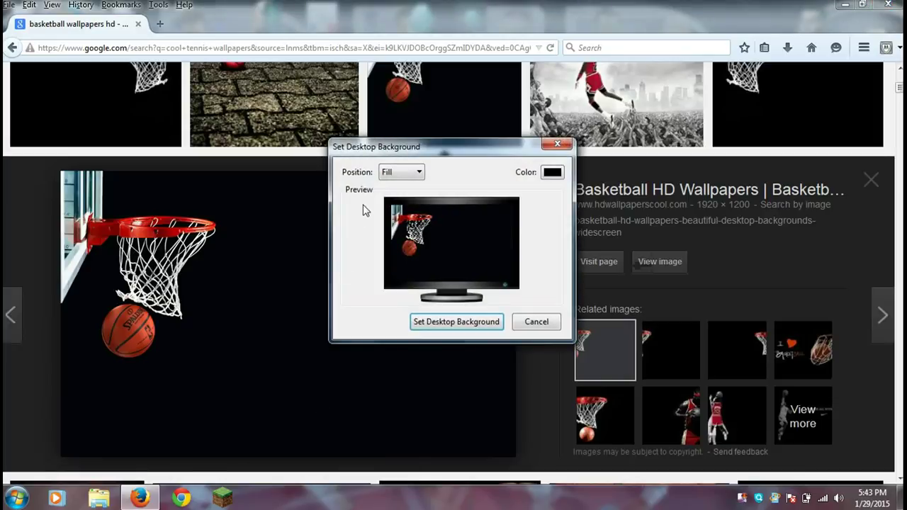
{"action": "left_click", "coordinate": [411, 178]}
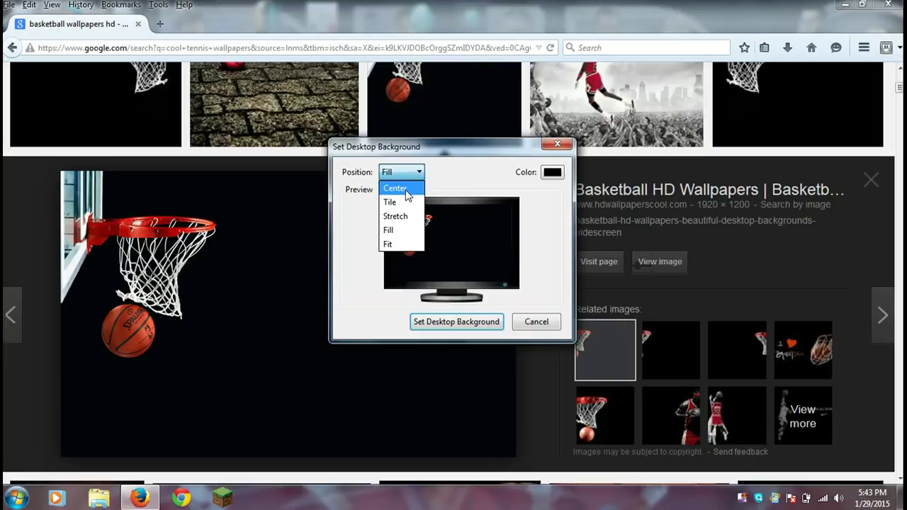
{"action": "left_click", "coordinate": [407, 190]}
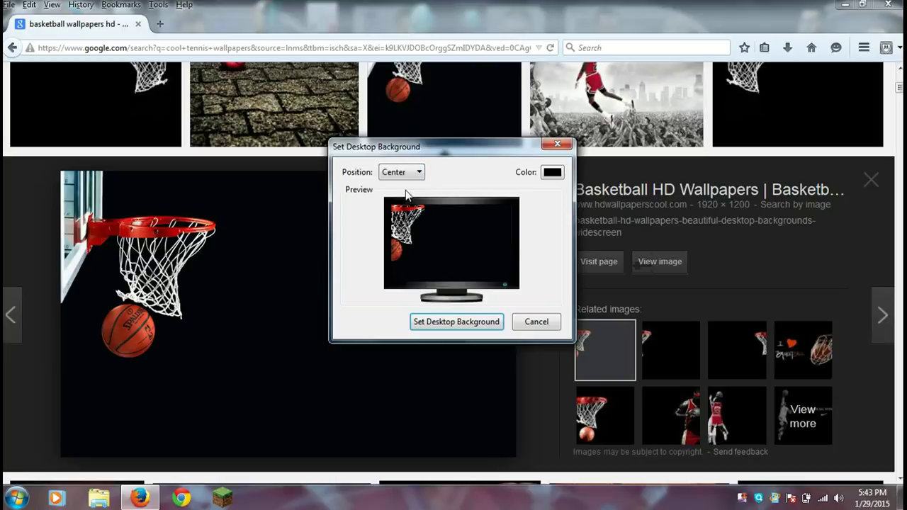
{"action": "left_click", "coordinate": [415, 183]}
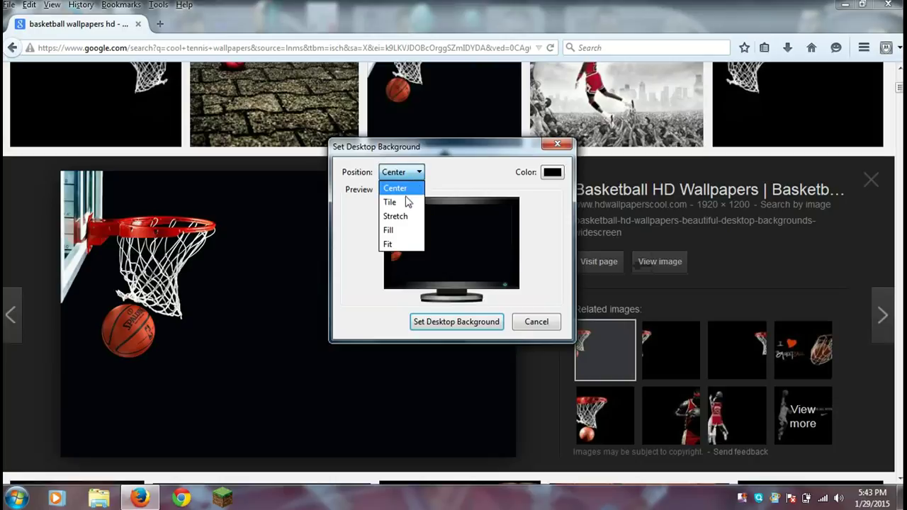
{"action": "left_click", "coordinate": [405, 200]}
{"action": "left_click", "coordinate": [407, 175]}
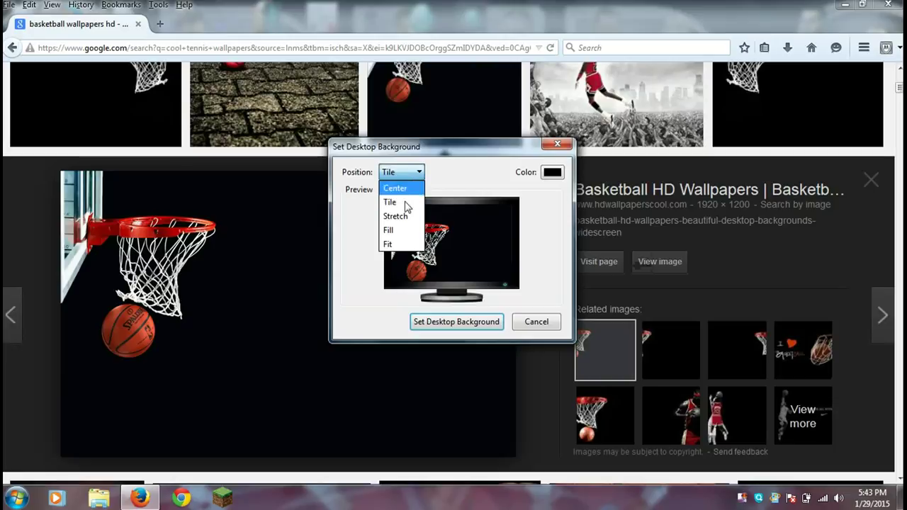
{"action": "left_click", "coordinate": [404, 213]}
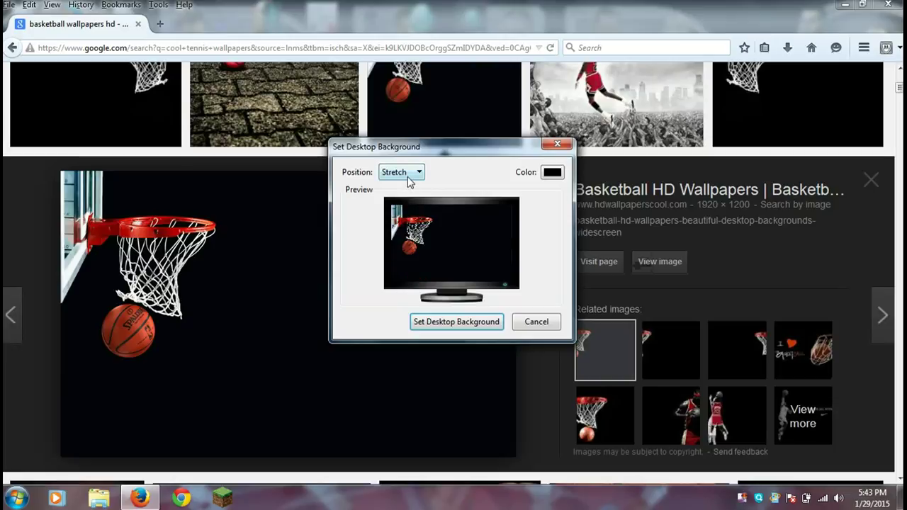
{"action": "left_click", "coordinate": [409, 182]}
{"action": "left_click", "coordinate": [399, 240]}
Compare Fit and Stretch, settle on Fill, and apply the hoop image as background
{"action": "left_click", "coordinate": [408, 174]}
{"action": "left_click", "coordinate": [401, 227]}
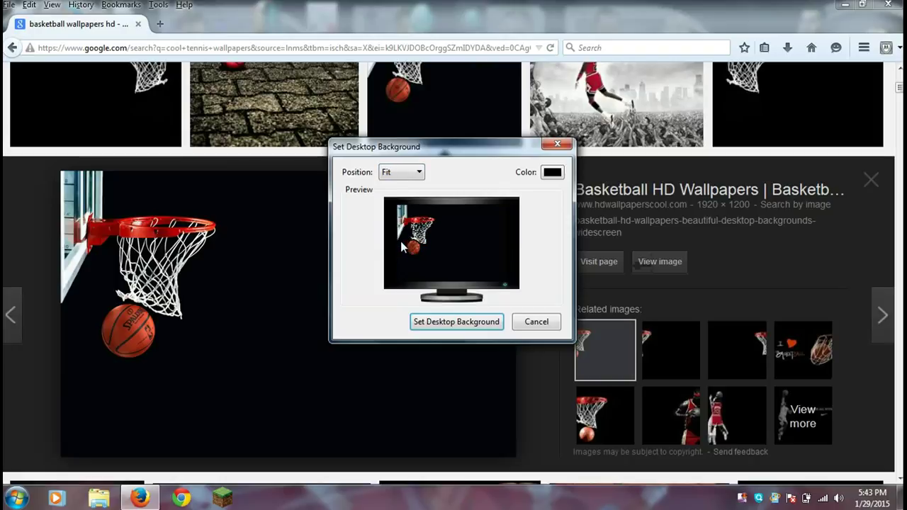
{"action": "left_click", "coordinate": [414, 173]}
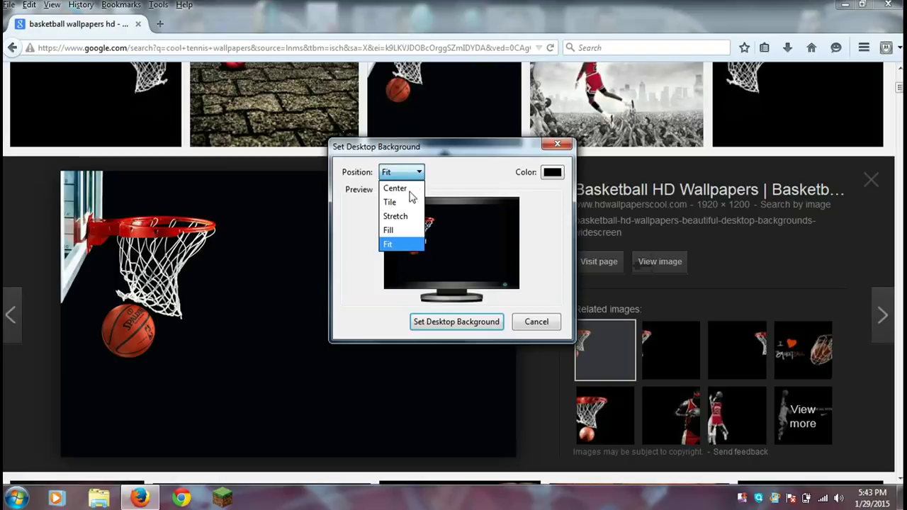
{"action": "left_click", "coordinate": [397, 230]}
{"action": "left_click", "coordinate": [409, 175]}
{"action": "left_click", "coordinate": [398, 216]}
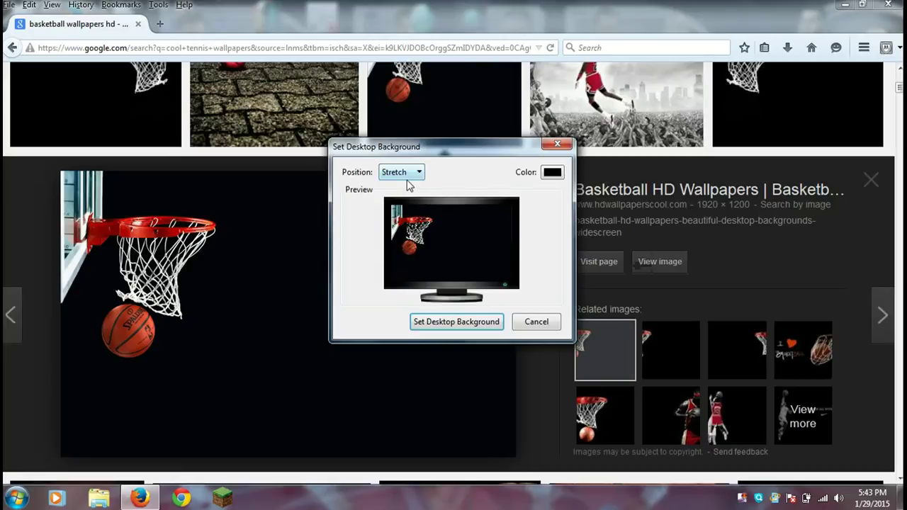
{"action": "left_click", "coordinate": [408, 174]}
{"action": "left_click", "coordinate": [401, 236]}
{"action": "left_click", "coordinate": [453, 320]}
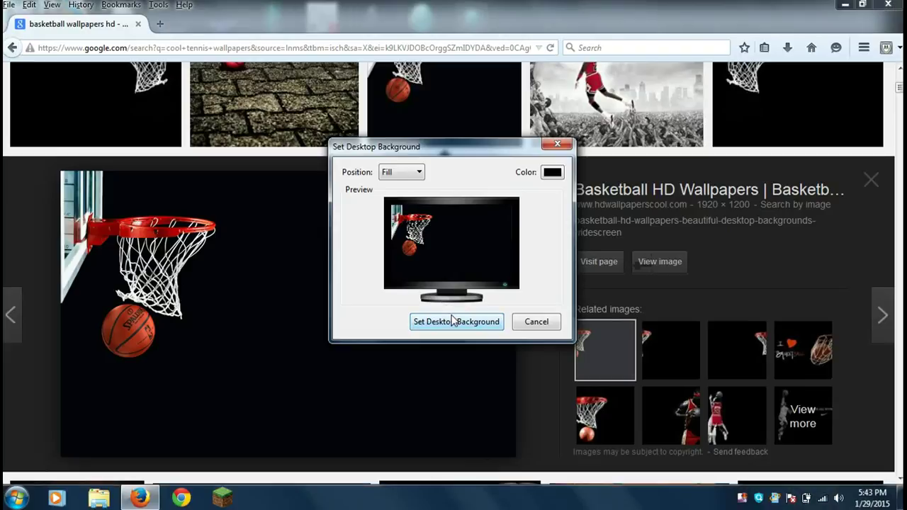
{"action": "left_click", "coordinate": [848, 7]}
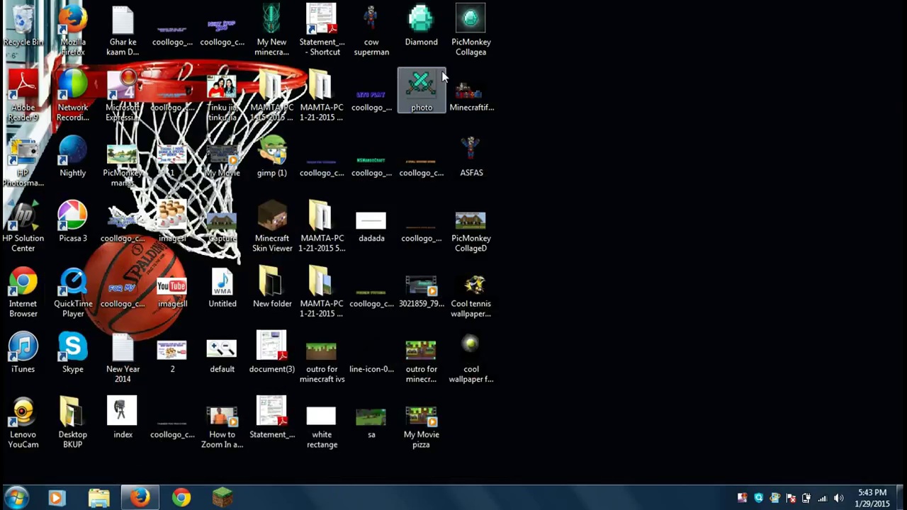
{"action": "right_click", "coordinate": [791, 107]}
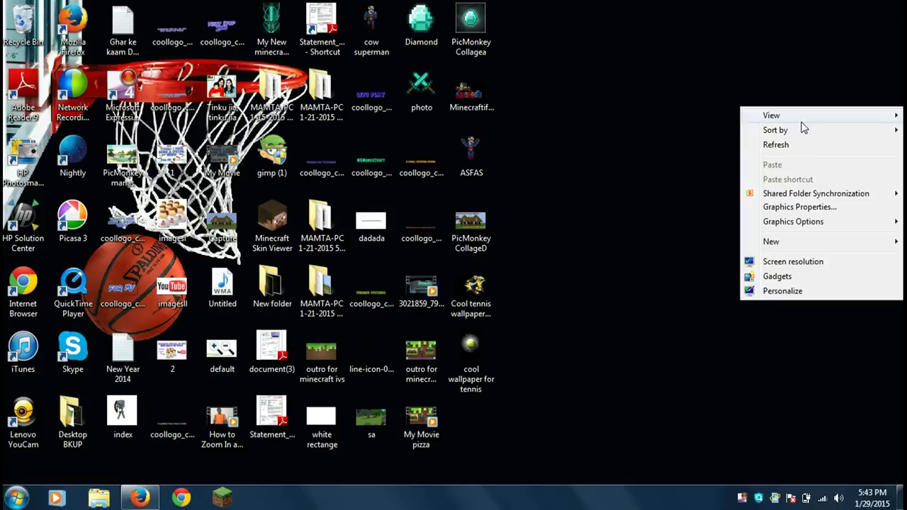
{"action": "left_click", "coordinate": [815, 146]}
{"action": "right_click", "coordinate": [600, 144]}
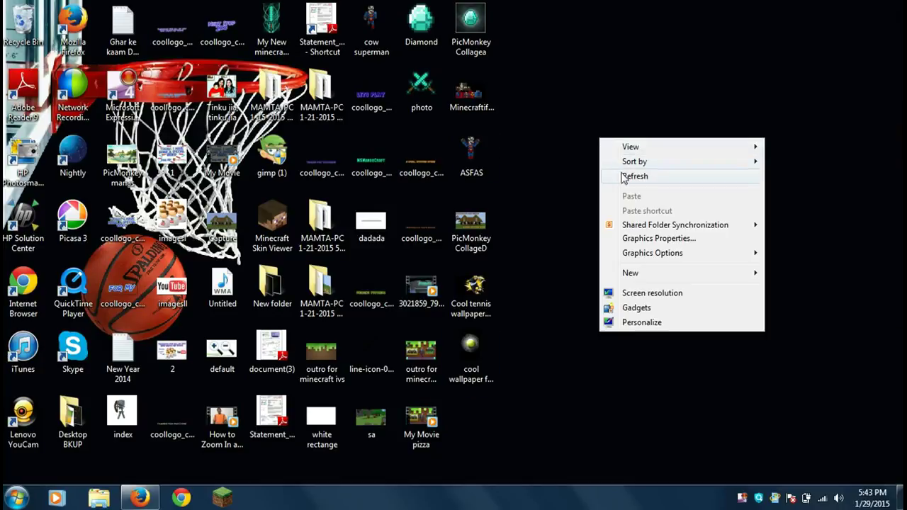
{"action": "left_click", "coordinate": [627, 177]}
{"action": "right_click", "coordinate": [628, 181]}
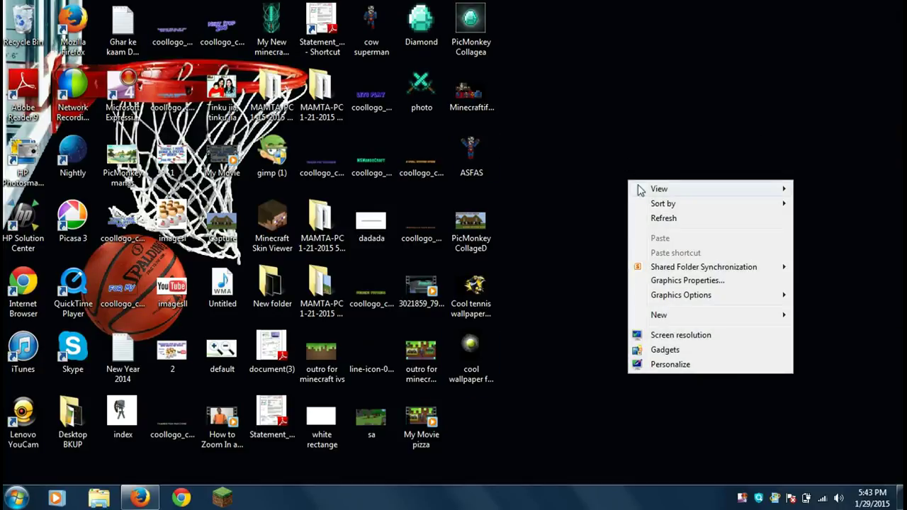
{"action": "left_click", "coordinate": [659, 218]}
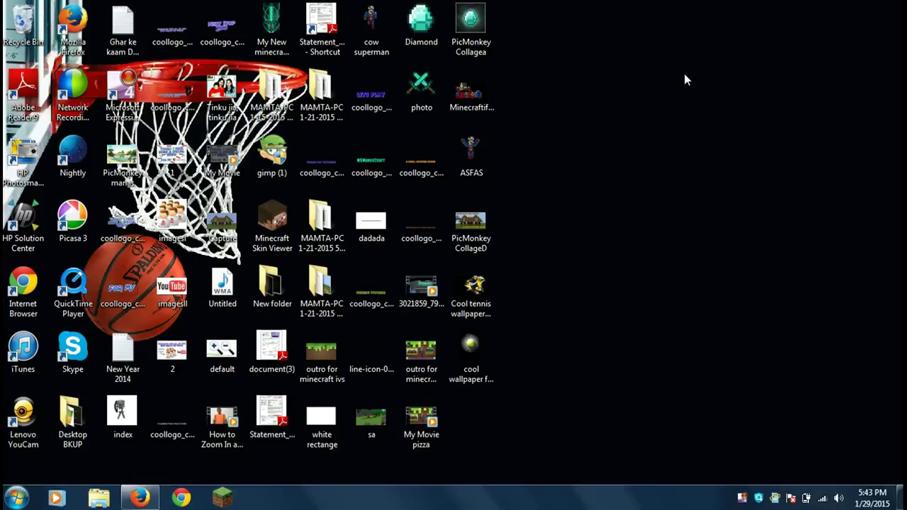
{"action": "right_click", "coordinate": [700, 86]}
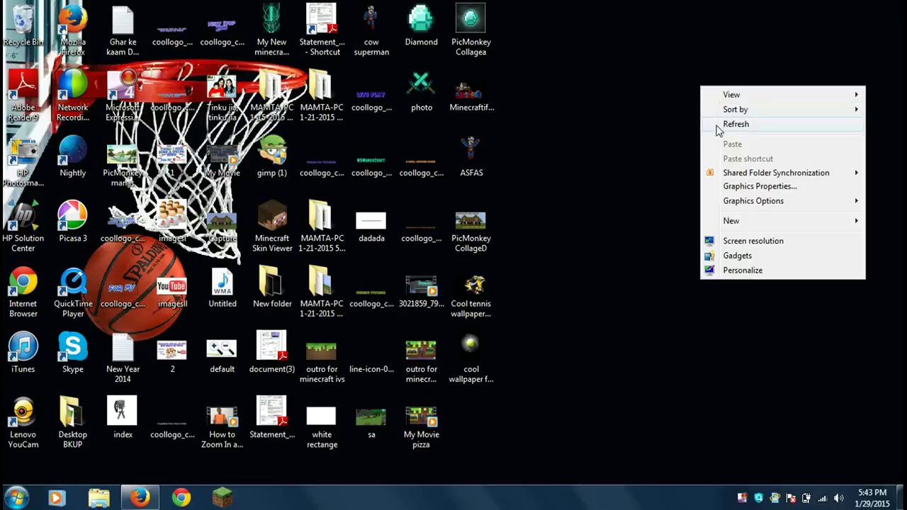
{"action": "left_click", "coordinate": [717, 127]}
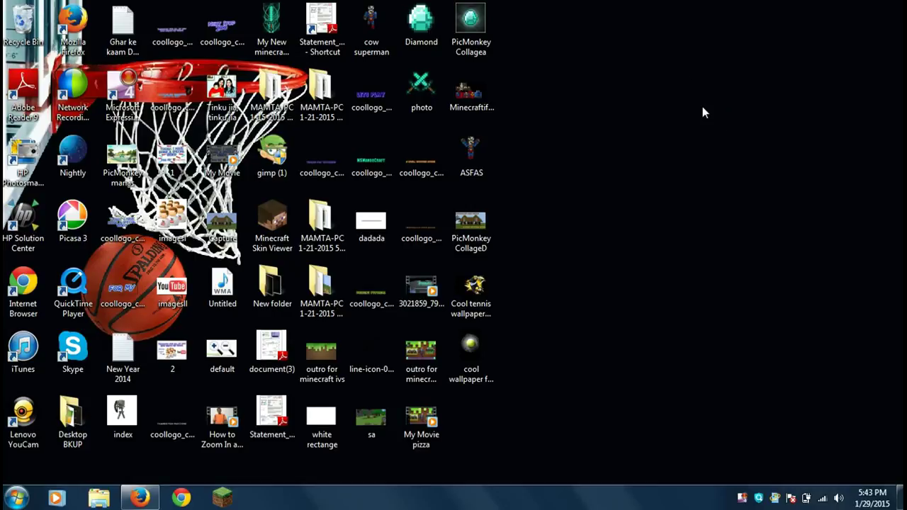